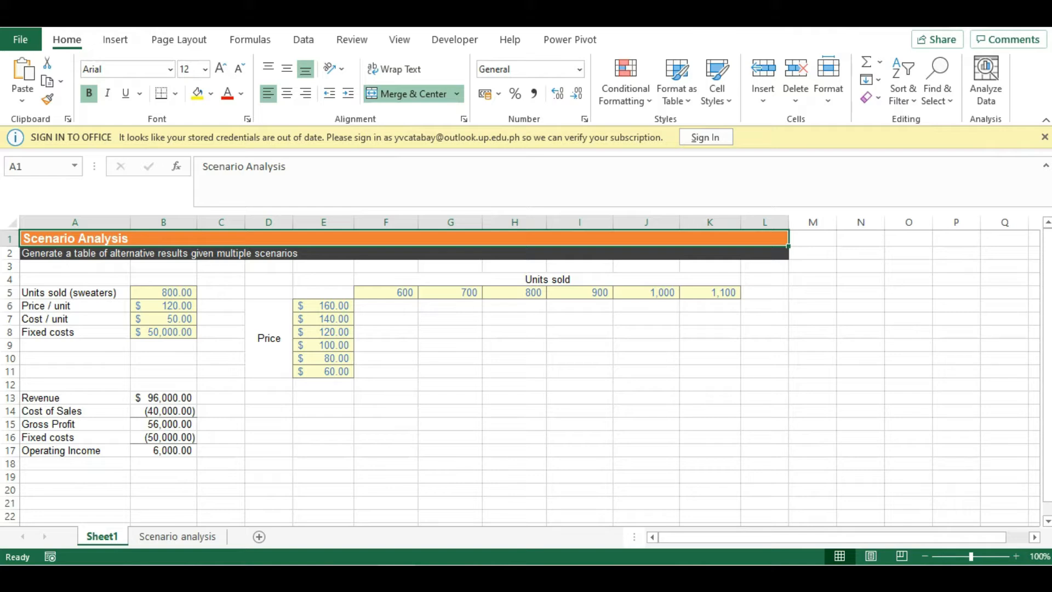
Step: Review the model's input cells for units, price, cost and fixed costs and the operating income formula
left_click(75, 293)
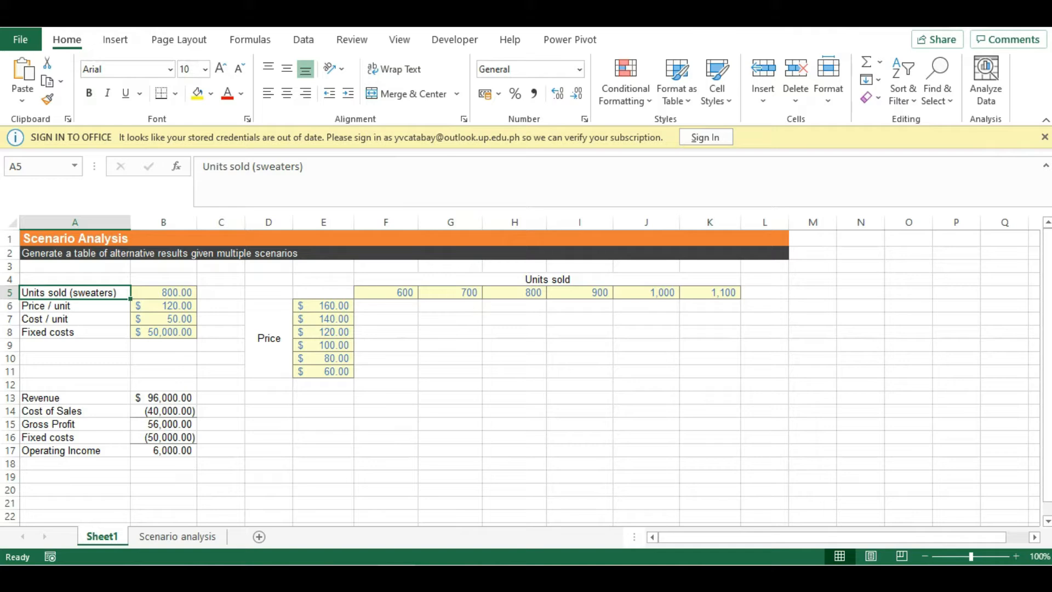
left_click(76, 450)
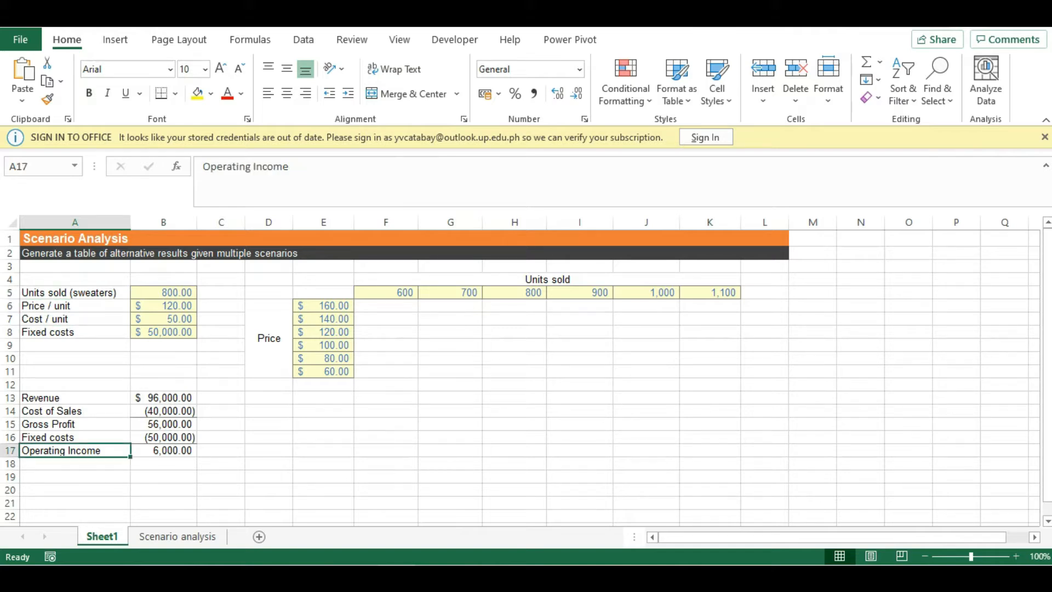
left_click_drag(75, 293, 164, 292)
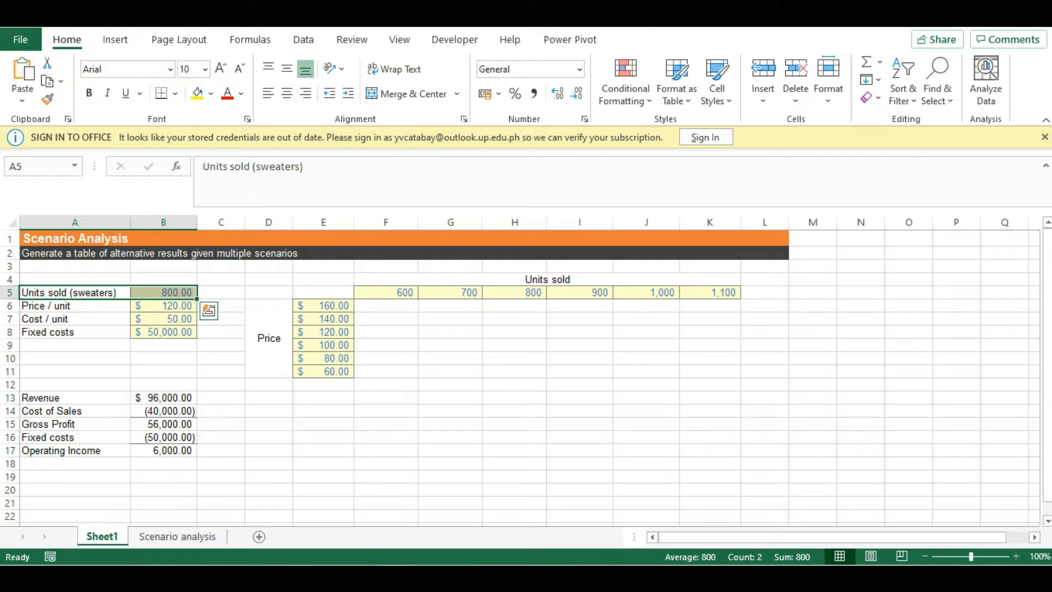
left_click_drag(75, 306, 164, 305)
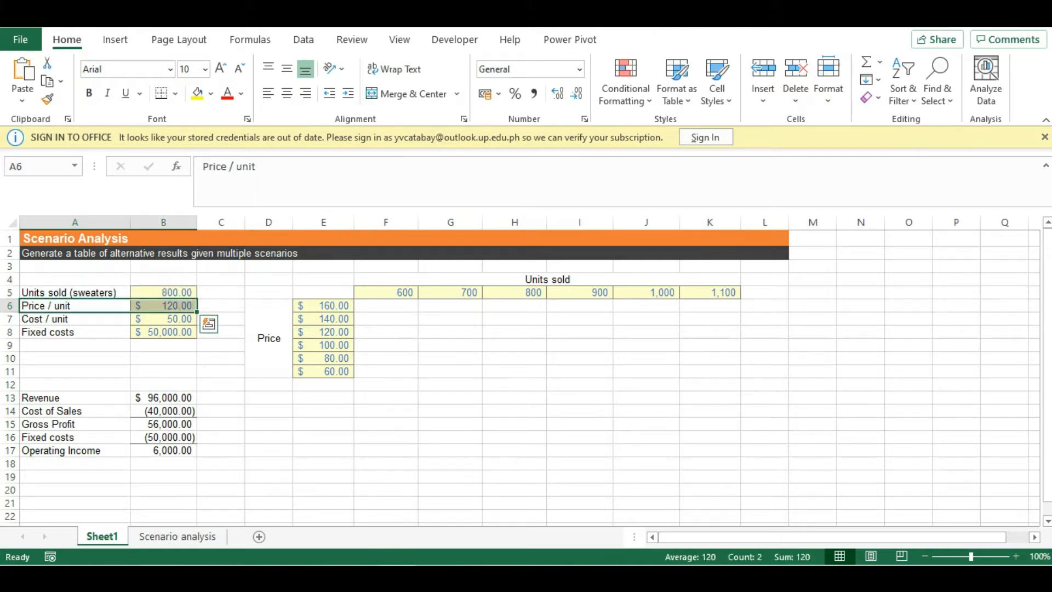
left_click_drag(76, 319, 163, 319)
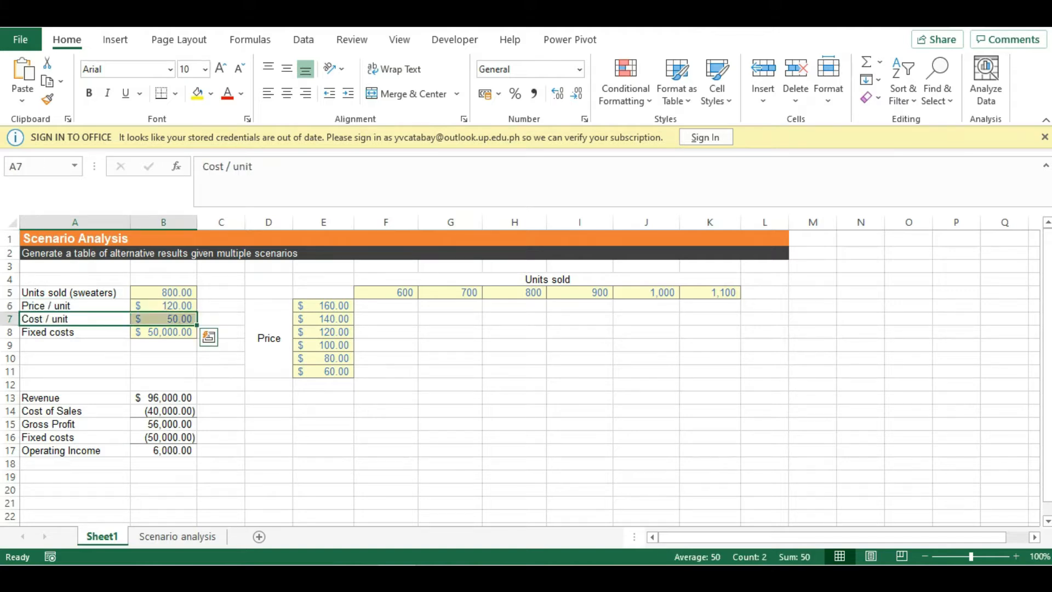
key("Down")
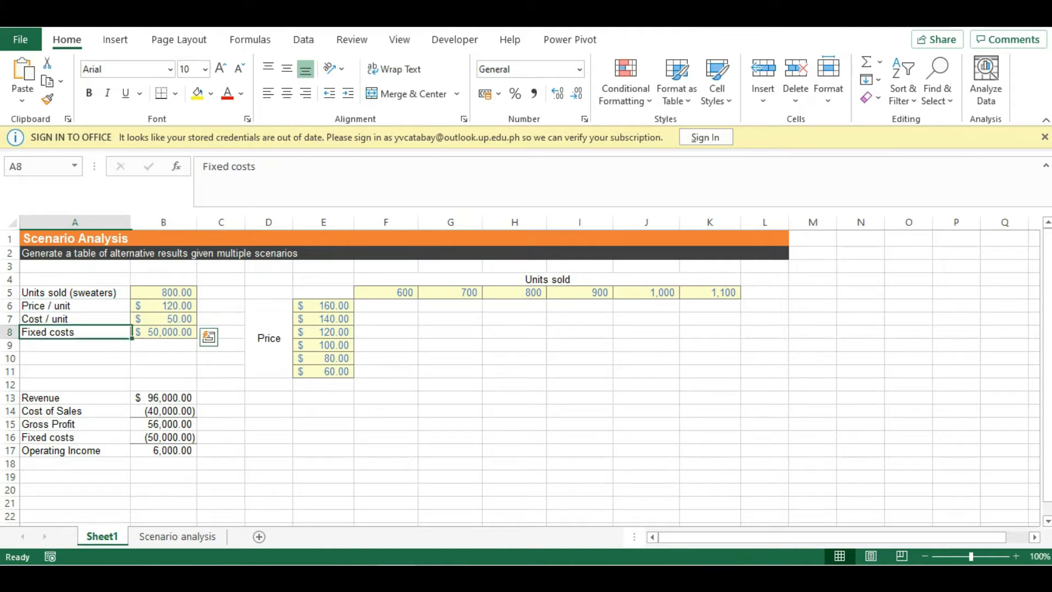
key("shift+Right")
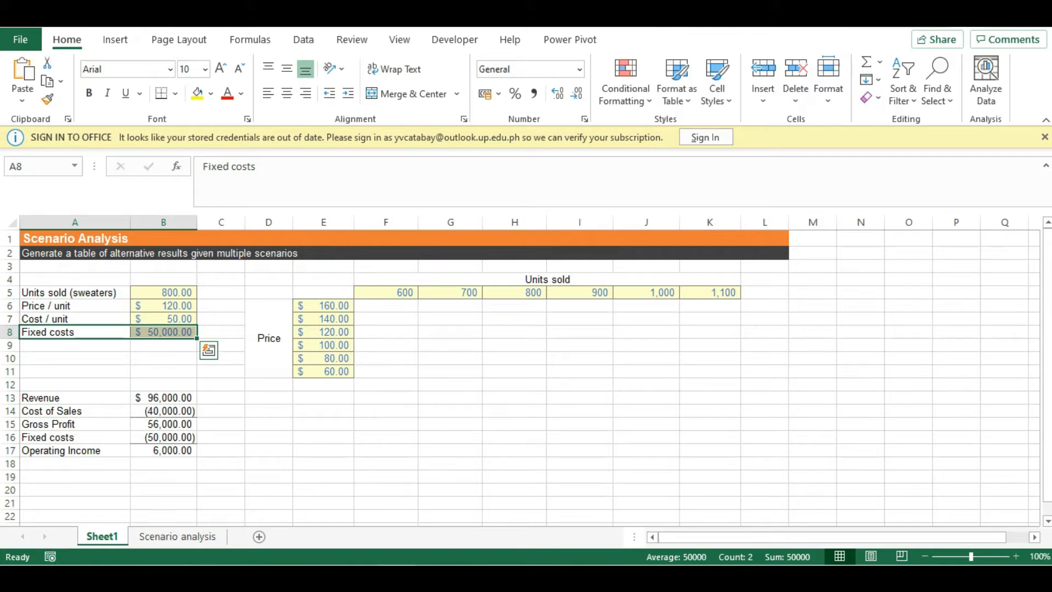
left_click(164, 451)
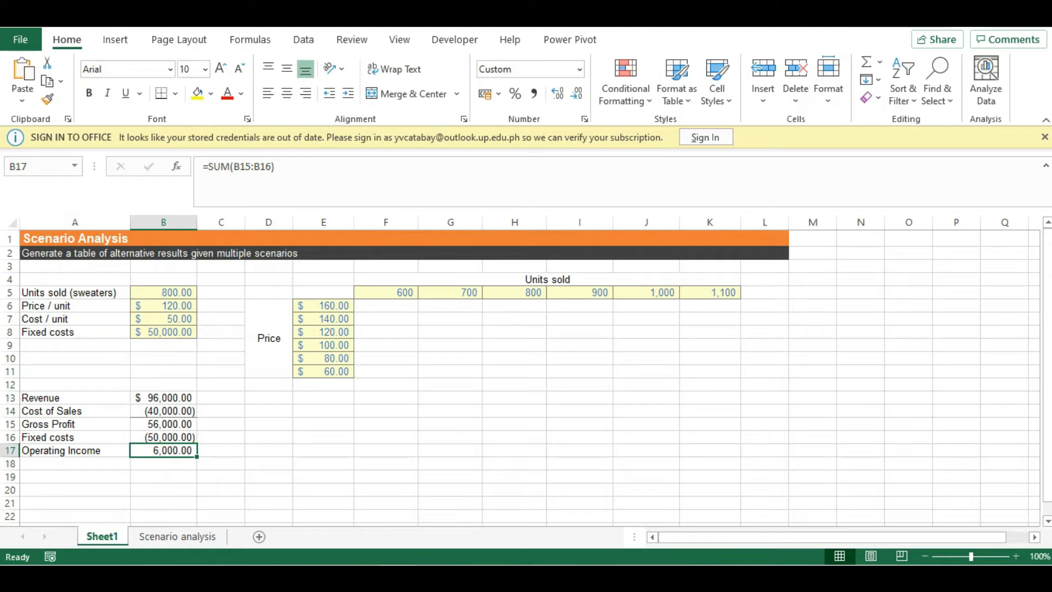
left_click_drag(82, 293, 163, 306)
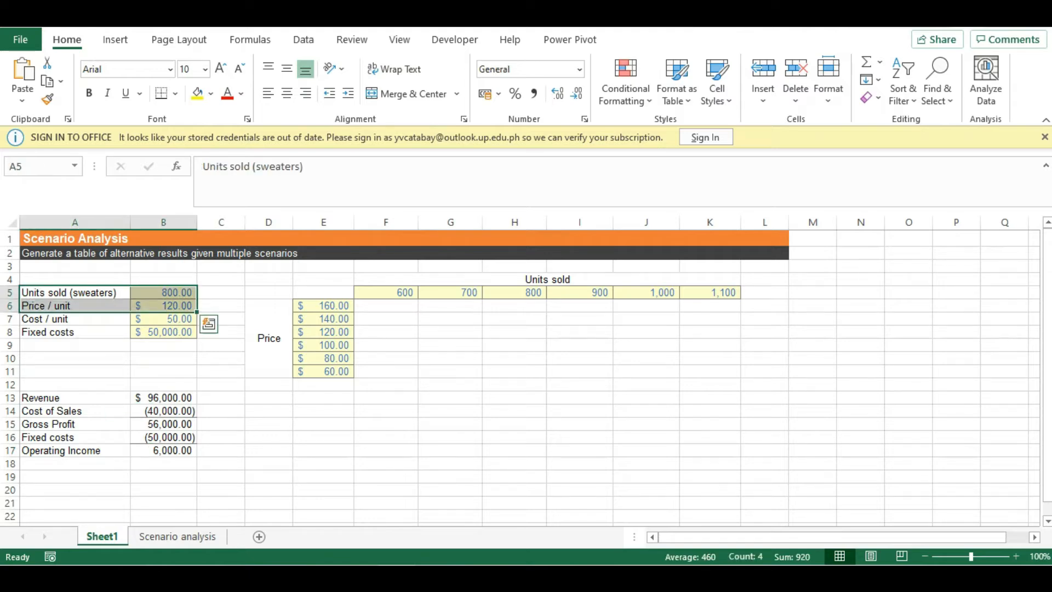
left_click(163, 306)
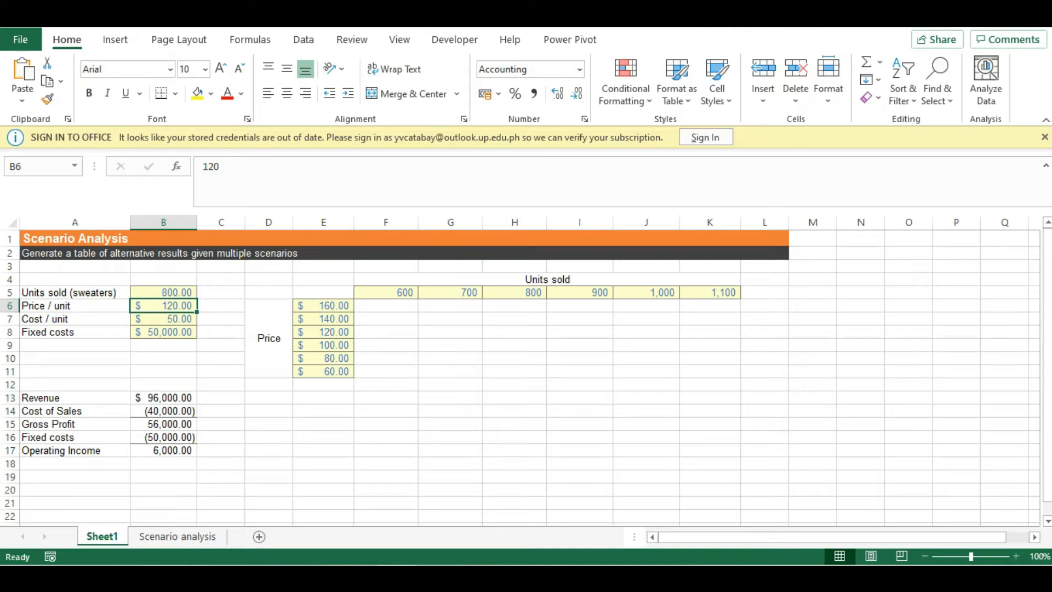
Step: Examine the scenario grid layout with units sold across the top and prices down the side
left_click(323, 411)
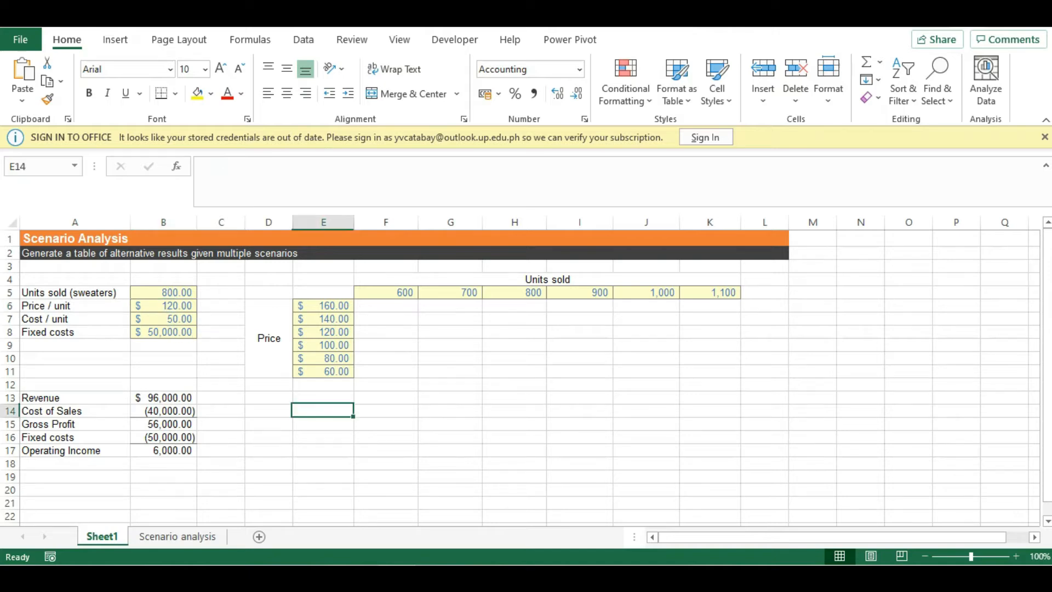
left_click(324, 293)
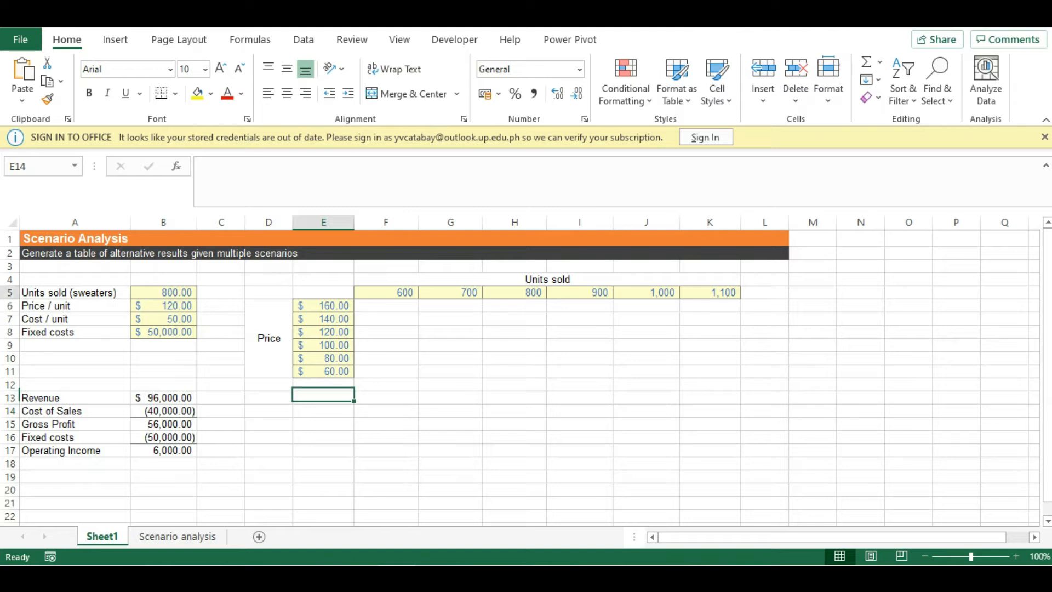
left_click_drag(323, 293, 709, 385)
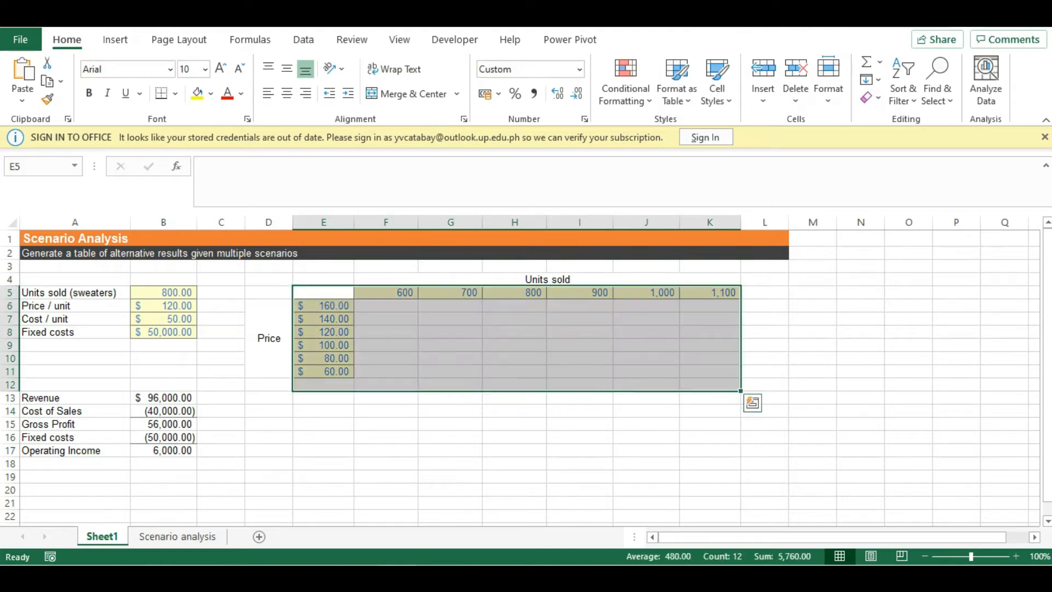
left_click(323, 411)
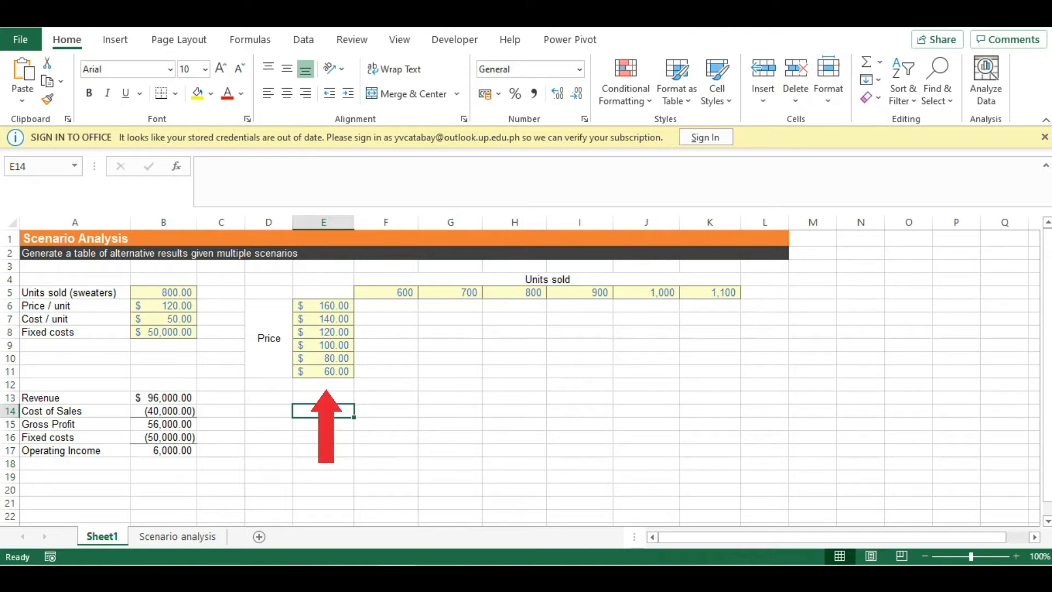
left_click_drag(385, 292, 712, 292)
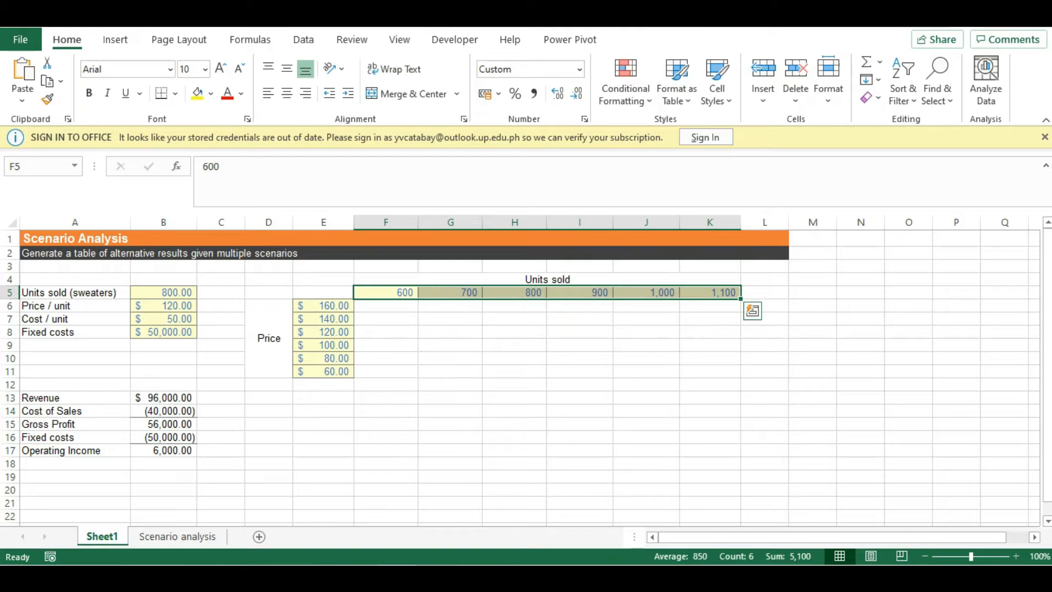
left_click(323, 305)
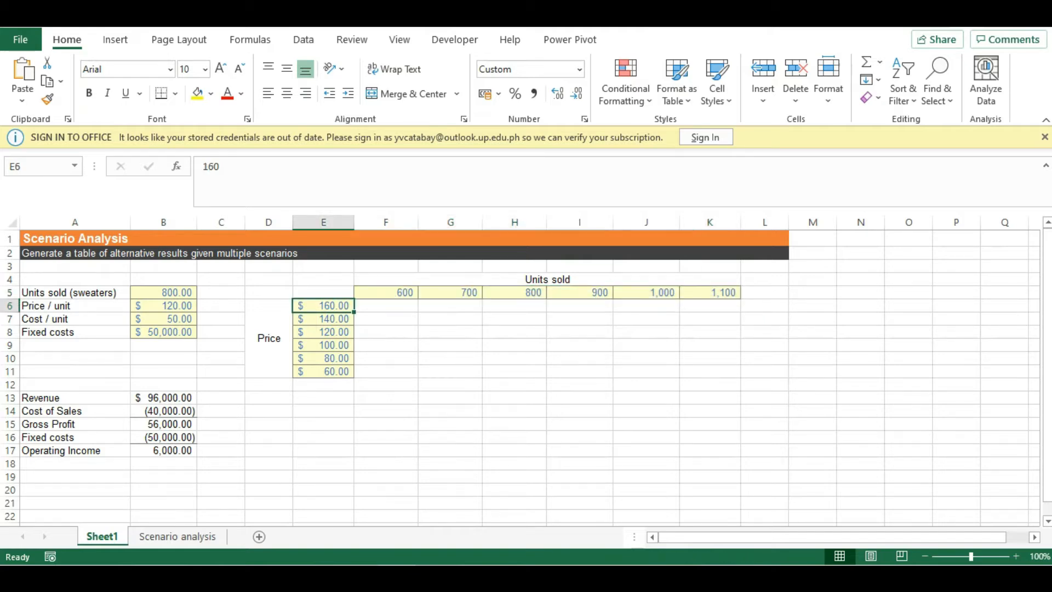
left_click_drag(323, 305, 323, 372)
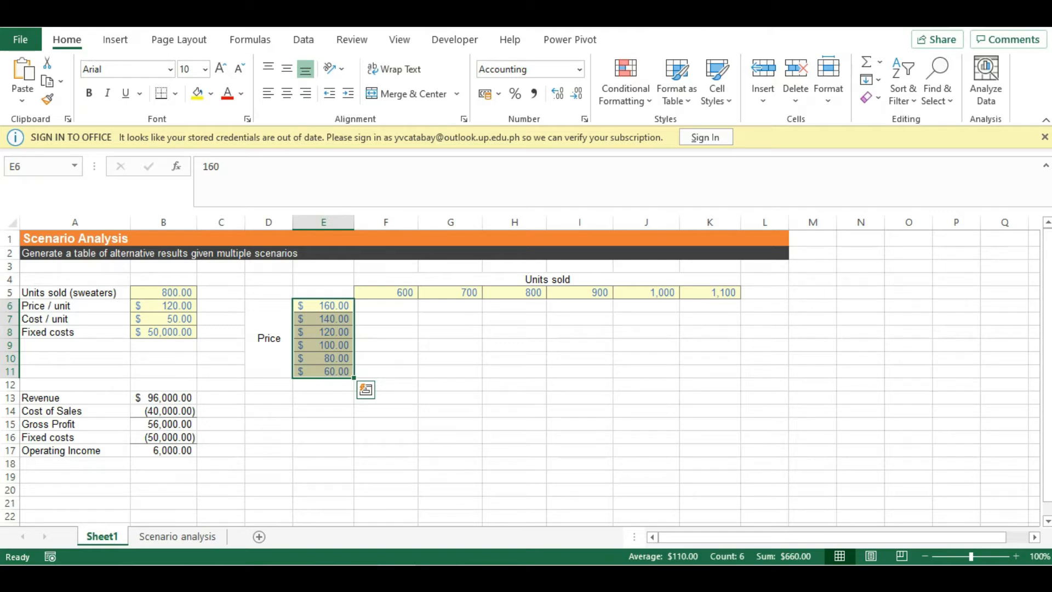
left_click(323, 411)
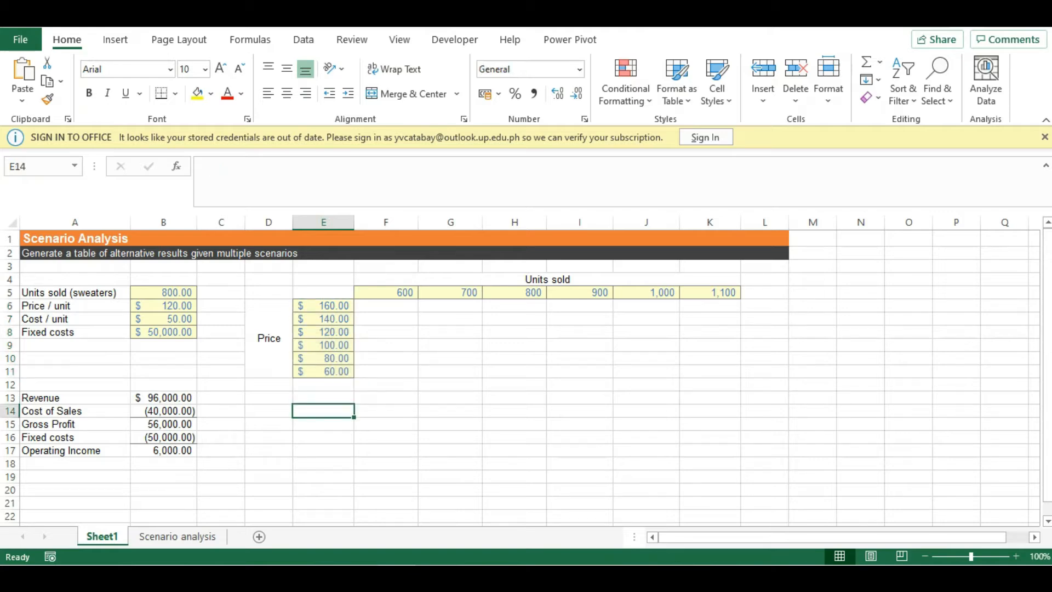
left_click(546, 279)
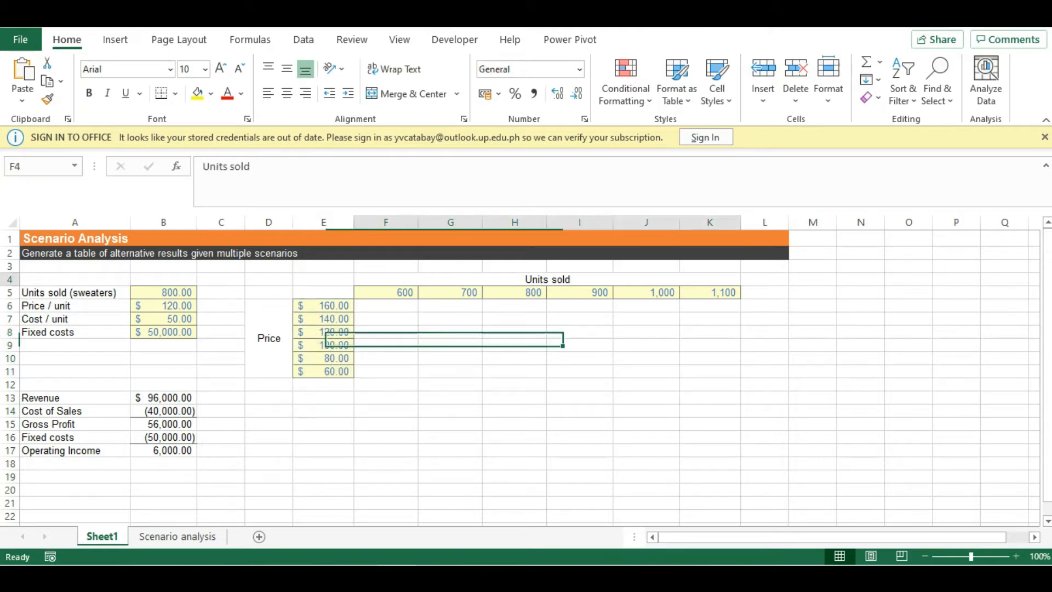
left_click(268, 338)
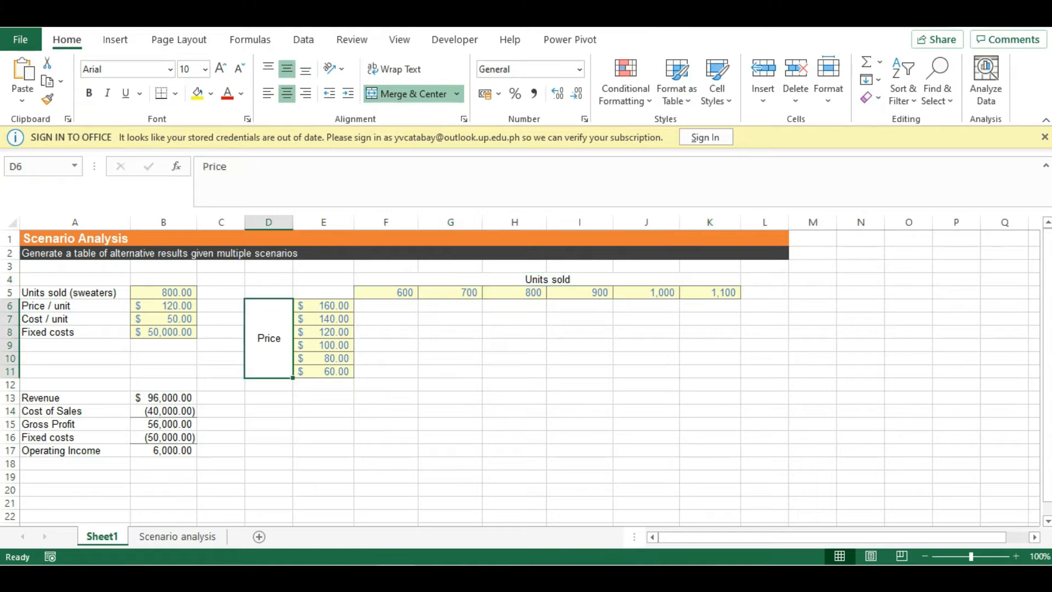
left_click(323, 398)
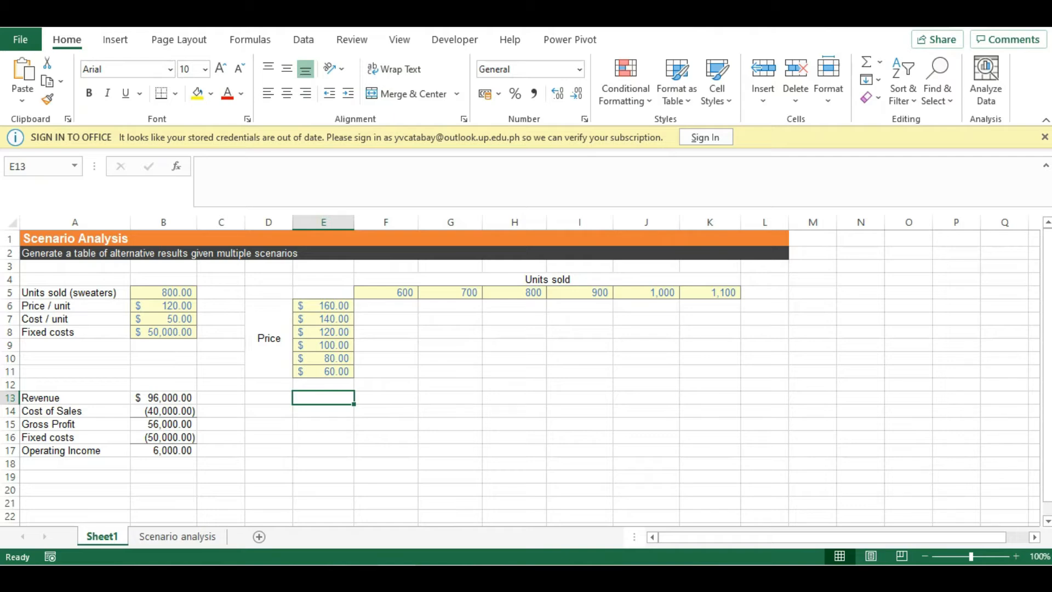
Step: Step through the price values and the units-sold header row of the scenario grid again
key("Up")
key("Up")
key("Up")
key("Up")
key("Up")
key("Up")
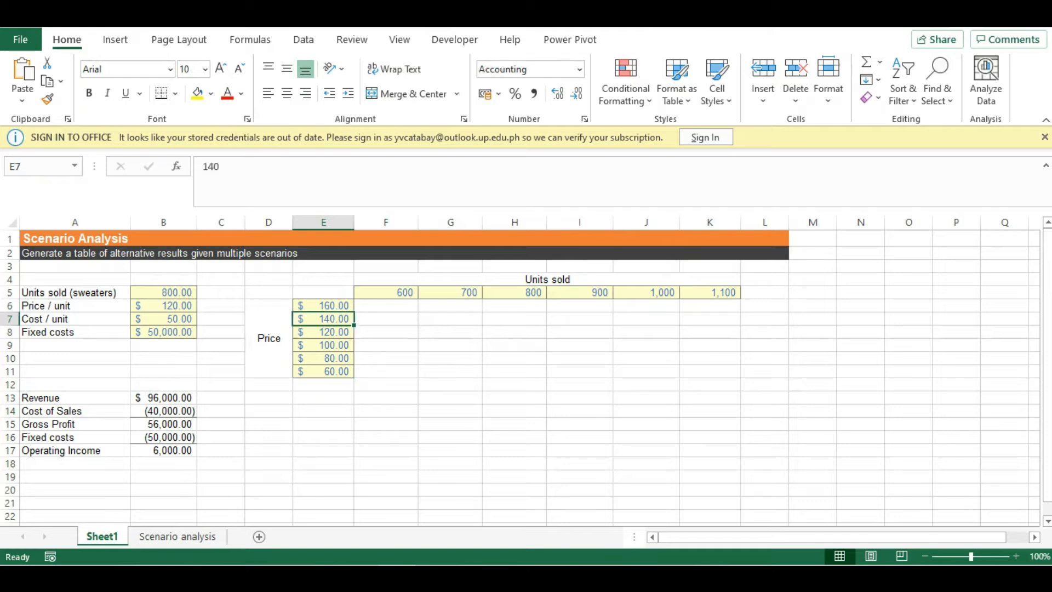
key("Up")
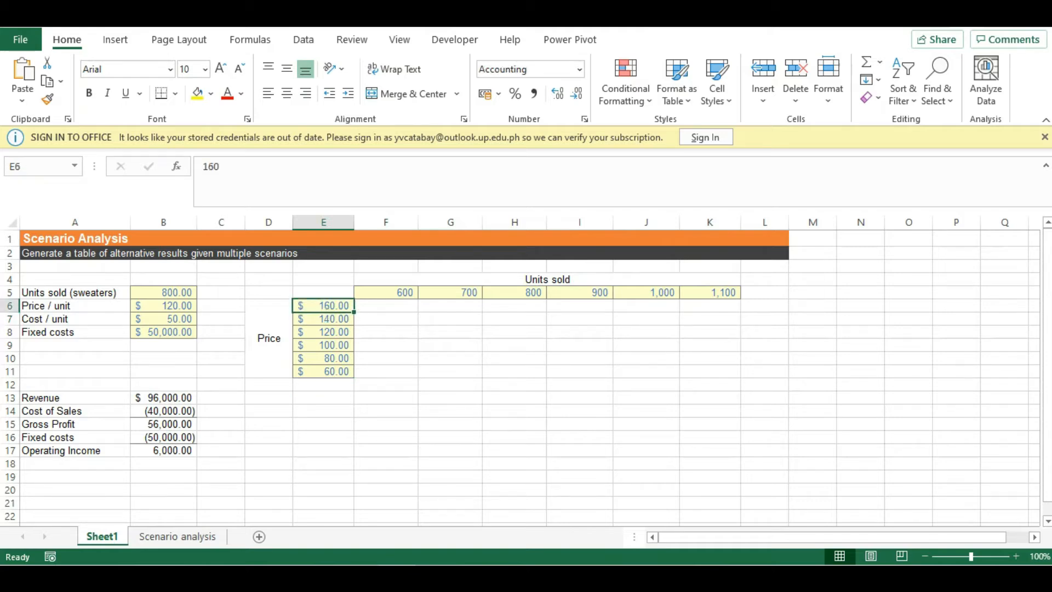
key("Up")
key("Right")
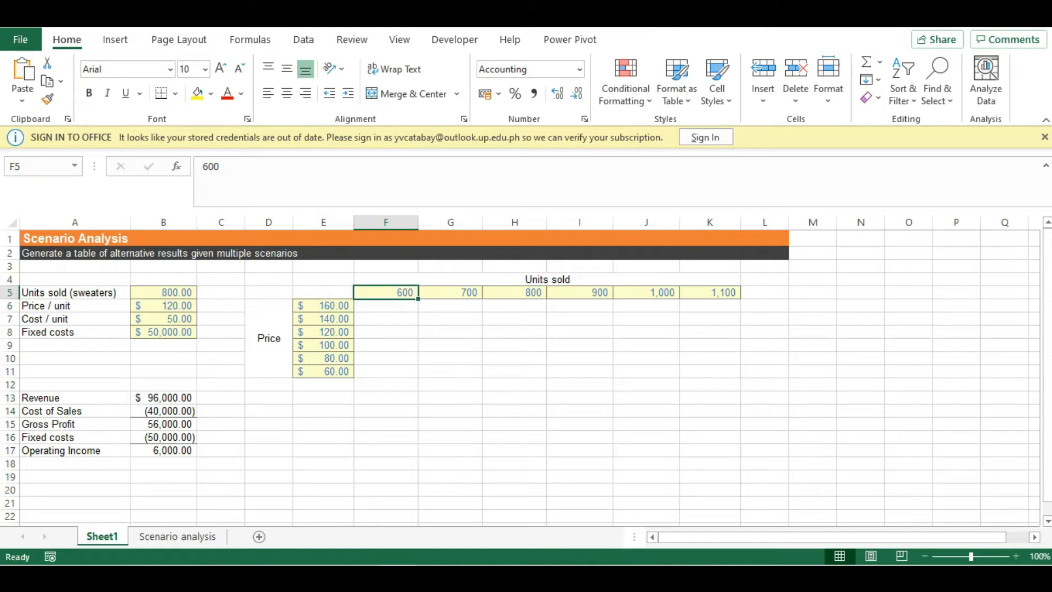
left_click_drag(386, 292, 710, 292)
left_click(323, 306)
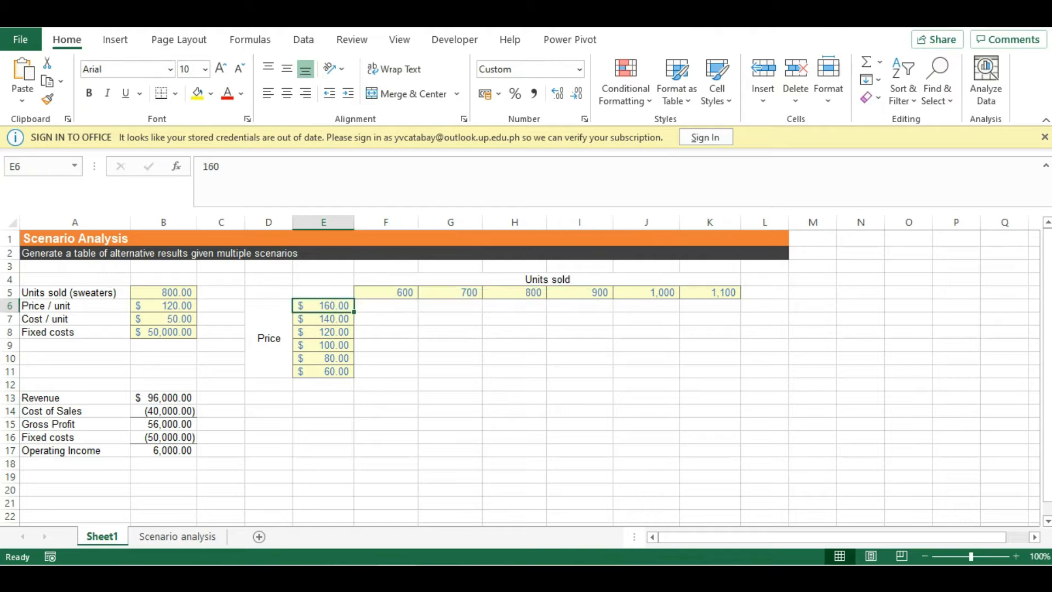
key("shift+Down")
key("shift+Down")
key("shift+Down")
key("shift+Down")
key("shift+Down")
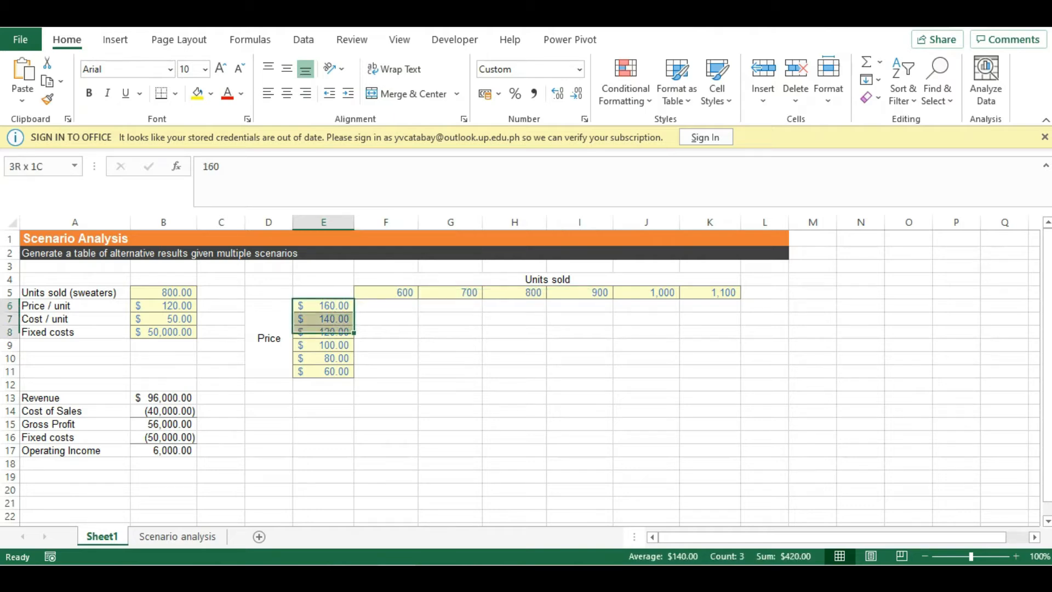
left_click(323, 411)
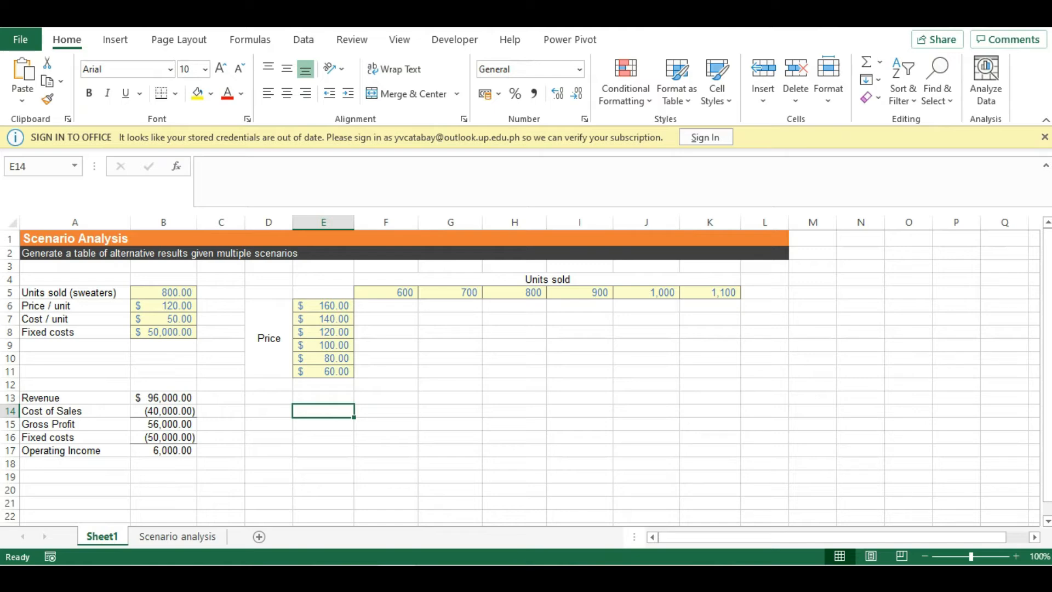
Step: Link the grid's corner cell E5 to the operating income with the formula =B17
key("Up")
key("Up")
key("Up")
key("Up")
key("Up")
key("Up")
key("Up")
key("Up")
key("Up")
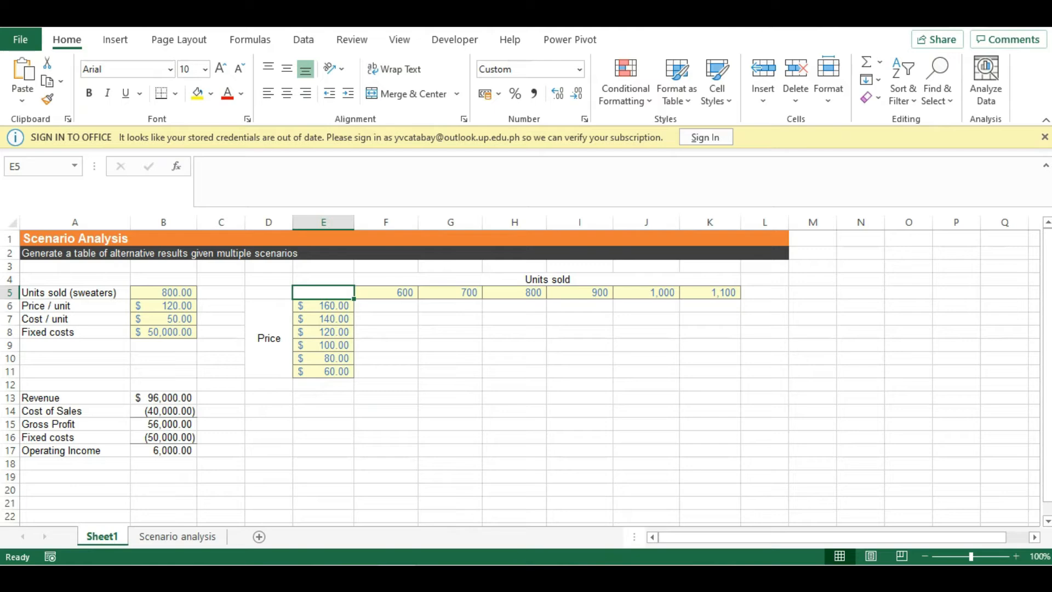
key("F2")
type("=")
key("BackSpace")
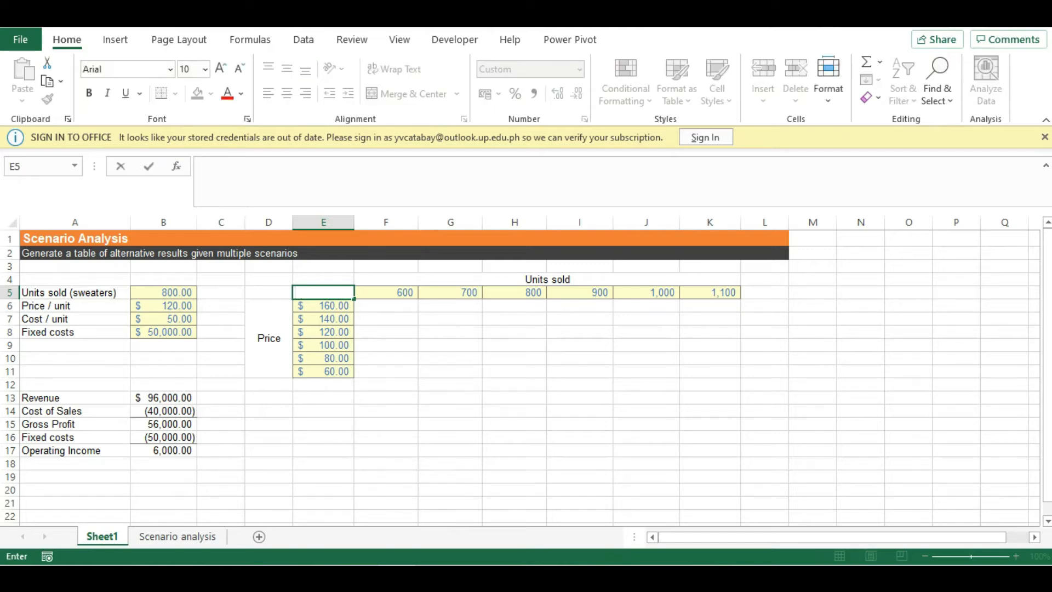
type("=")
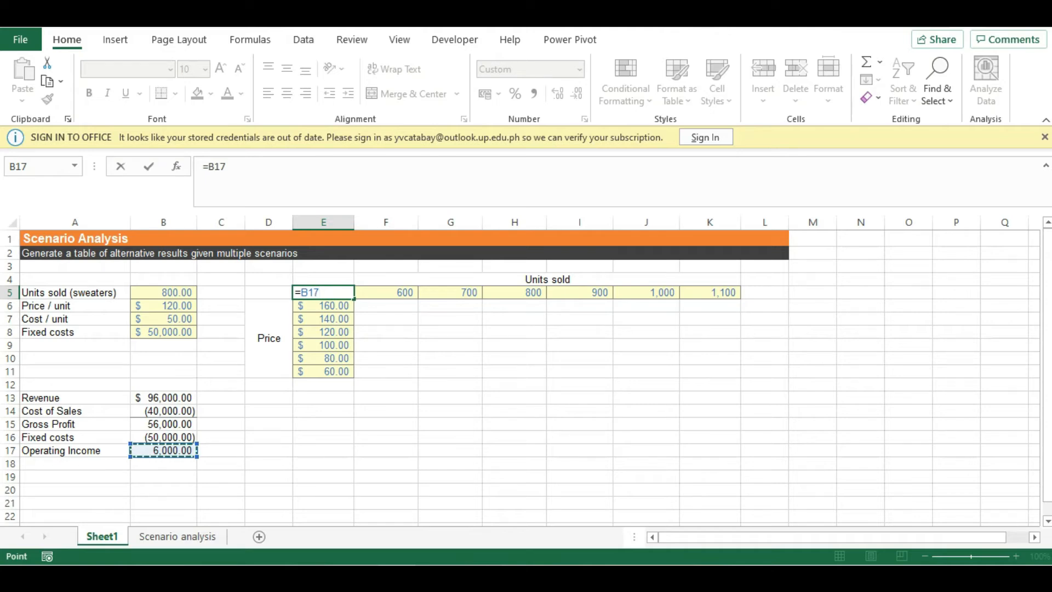
key("Return")
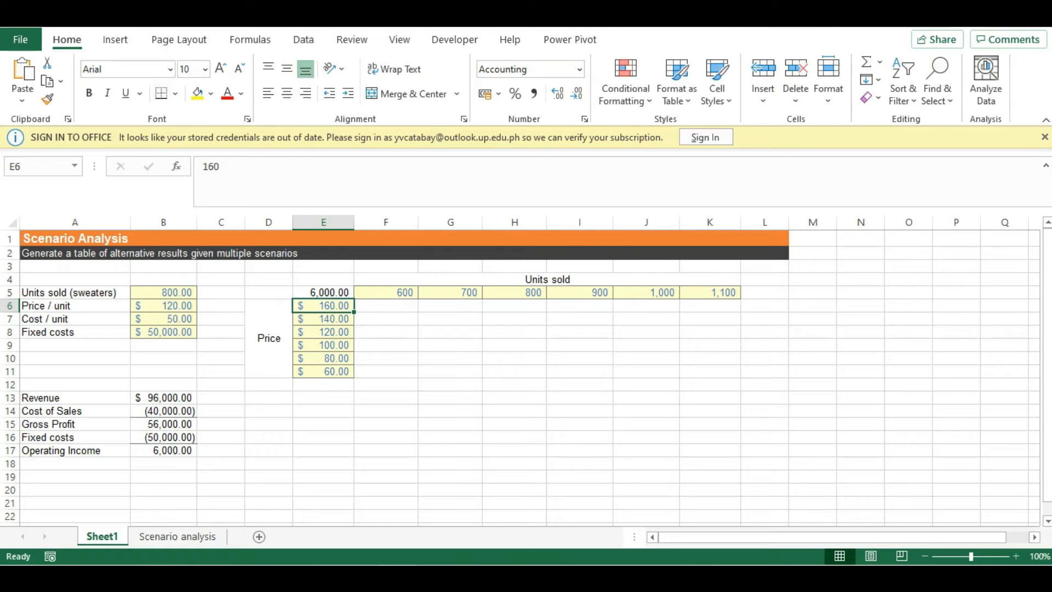
Step: Create a data table on E5:K11 using B5 as the row input cell and B6 as the column input cell
left_click_drag(323, 292, 710, 371)
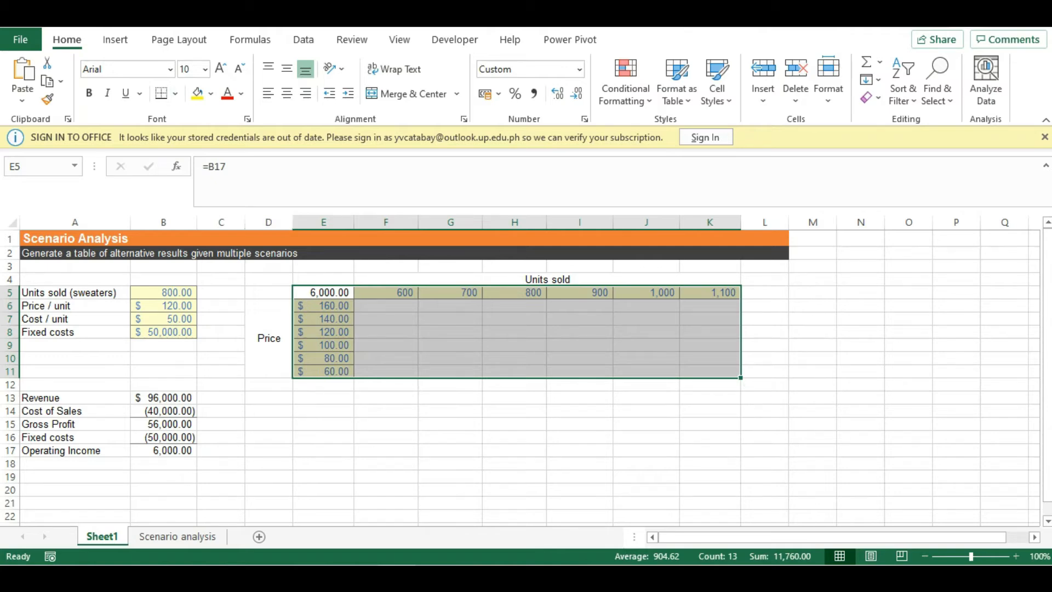
left_click(304, 40)
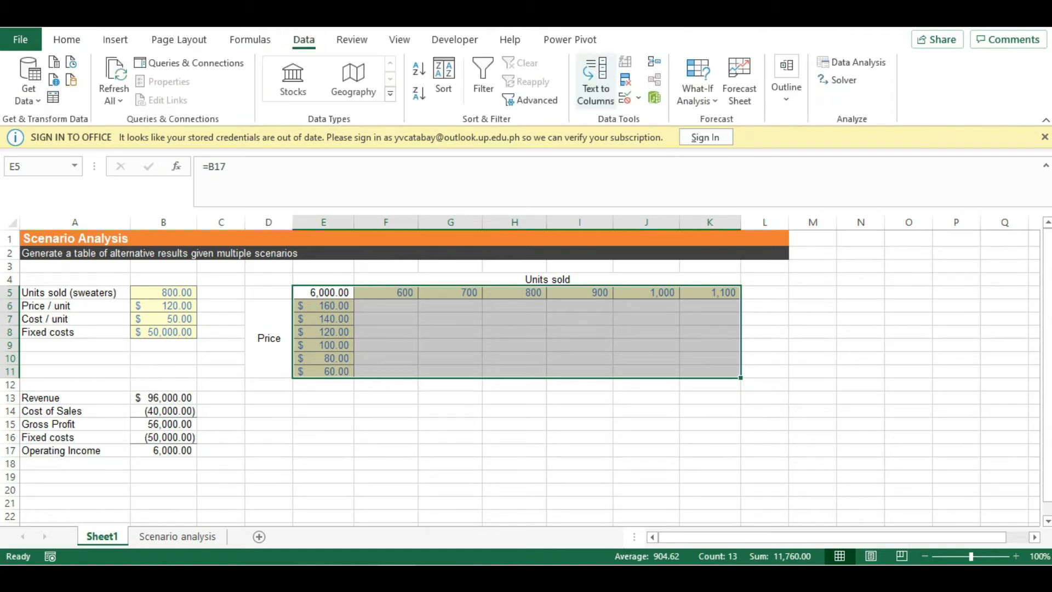
left_click(697, 94)
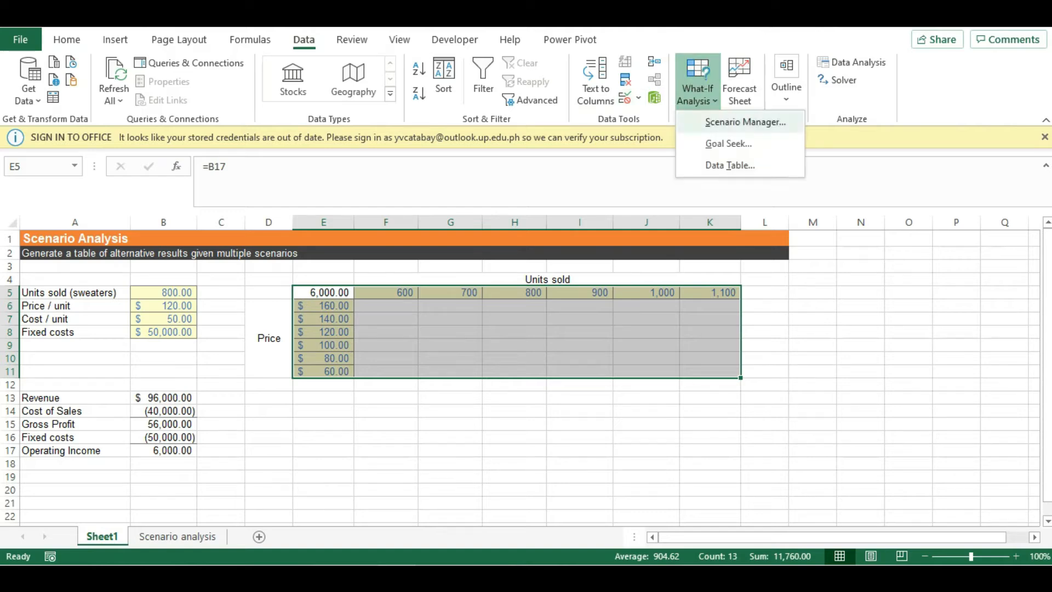
left_click(730, 166)
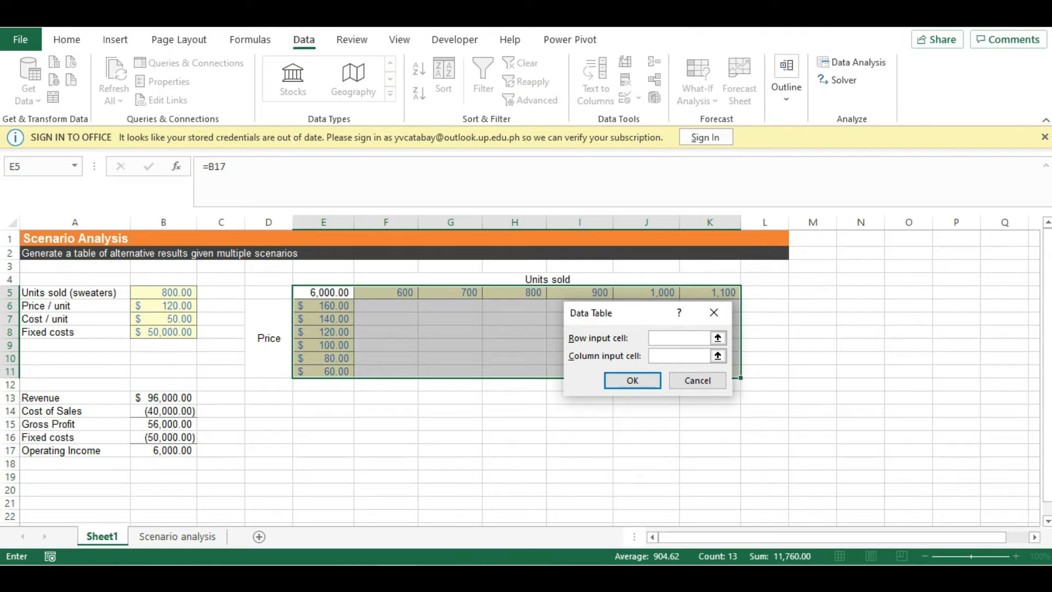
left_click(164, 292)
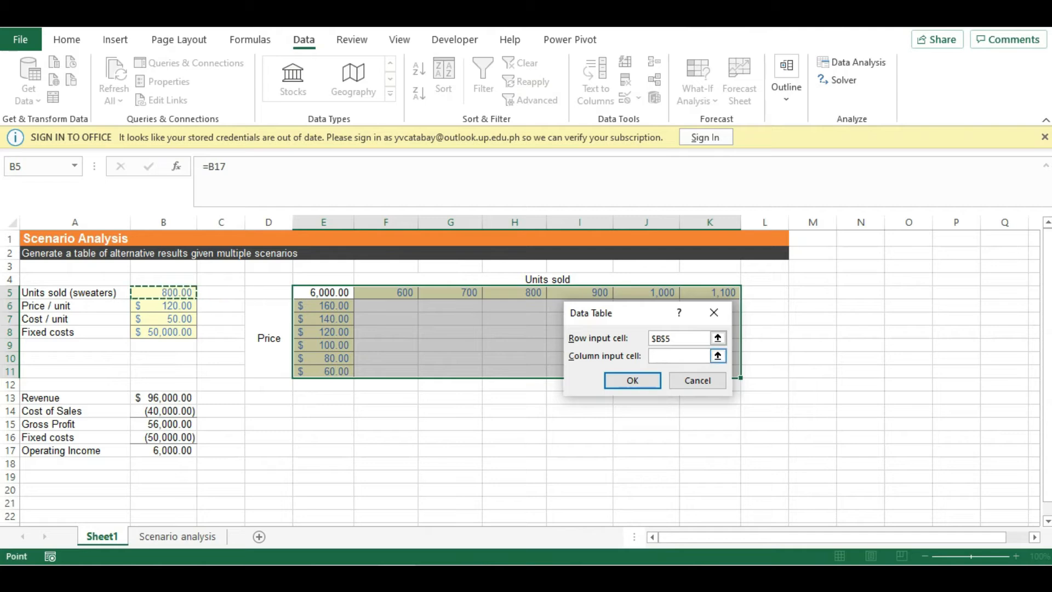
left_click(679, 356)
left_click(163, 306)
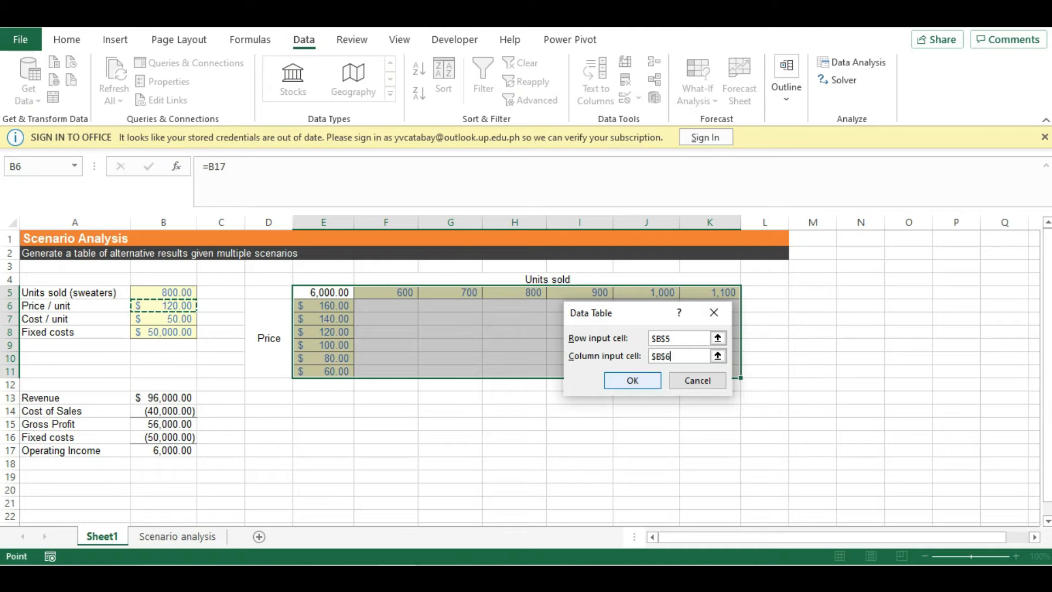
left_click(633, 381)
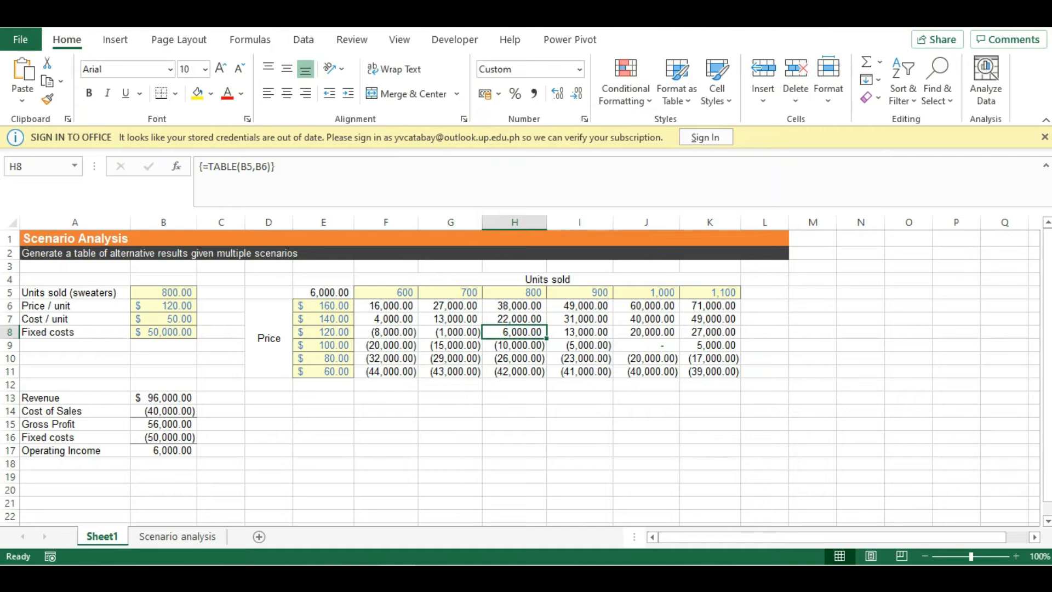
Step: Highlight table results greater than 0 in F6:K11 with Green Fill with Dark Green Text
left_click(386, 306)
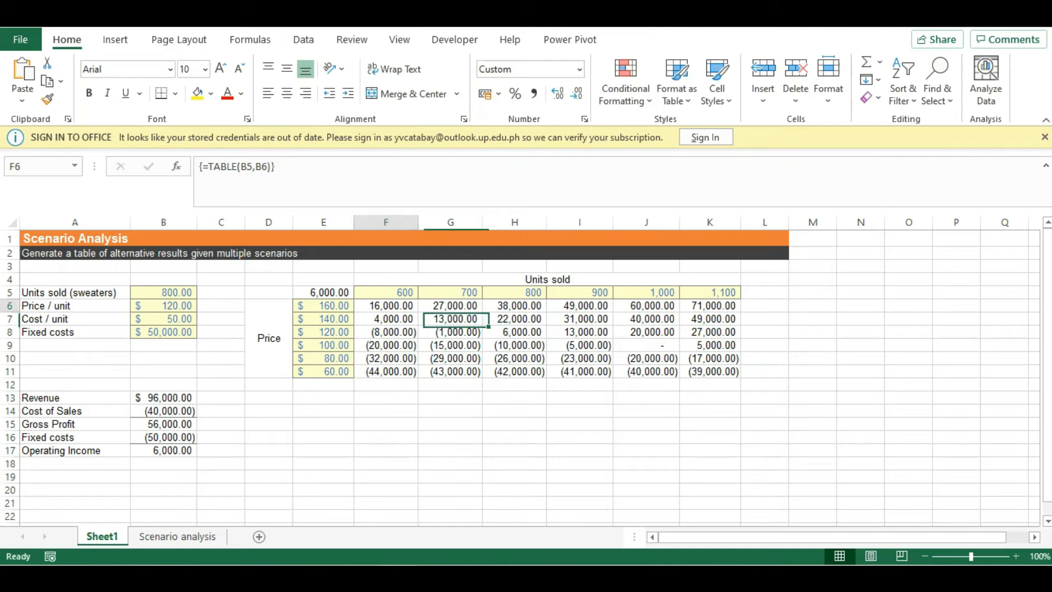
left_click_drag(386, 306, 712, 371)
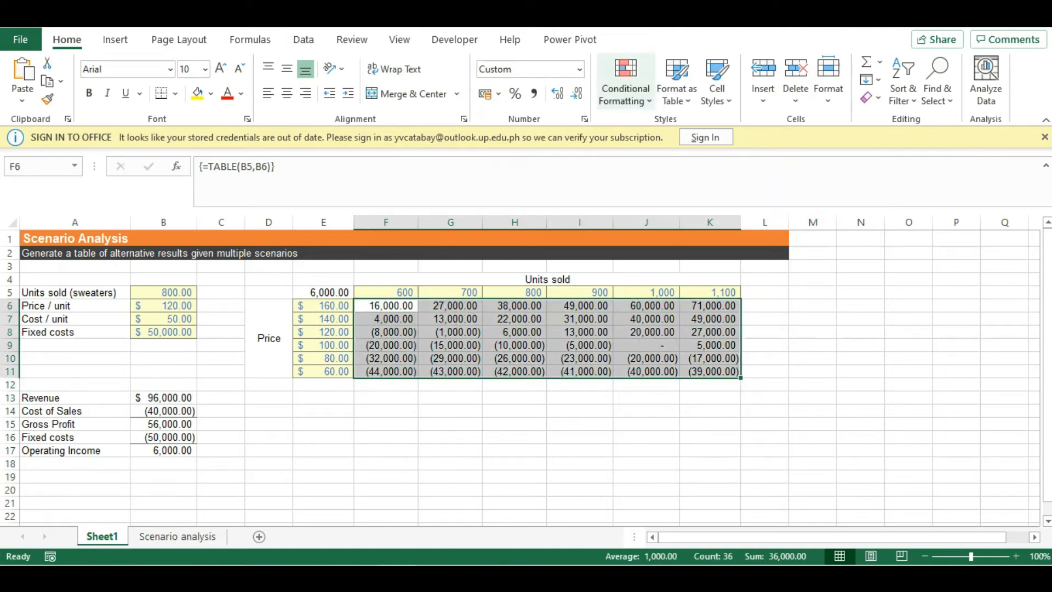
left_click(626, 82)
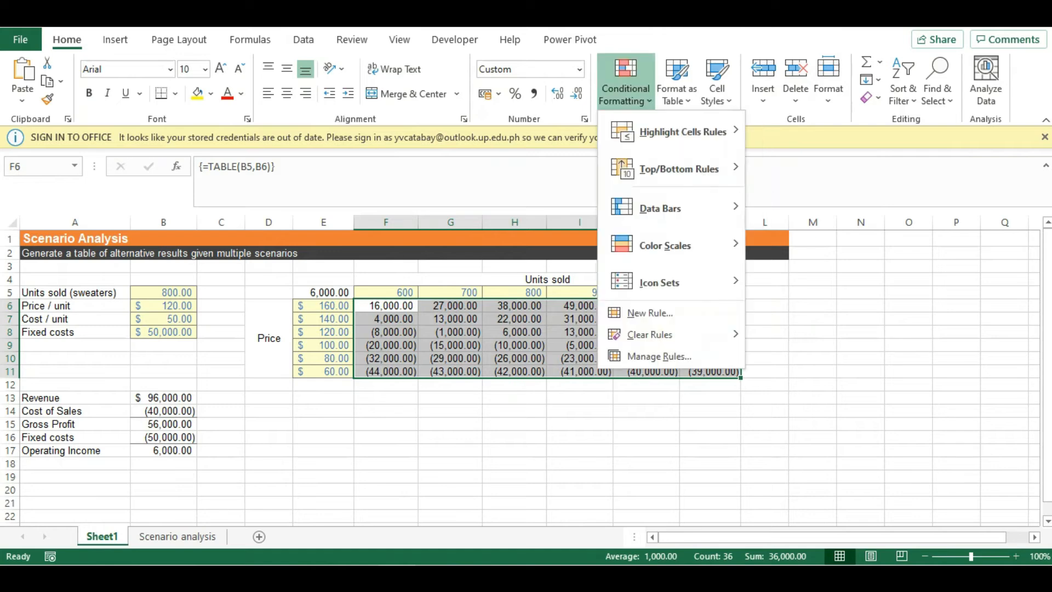
mouse_move(682, 132)
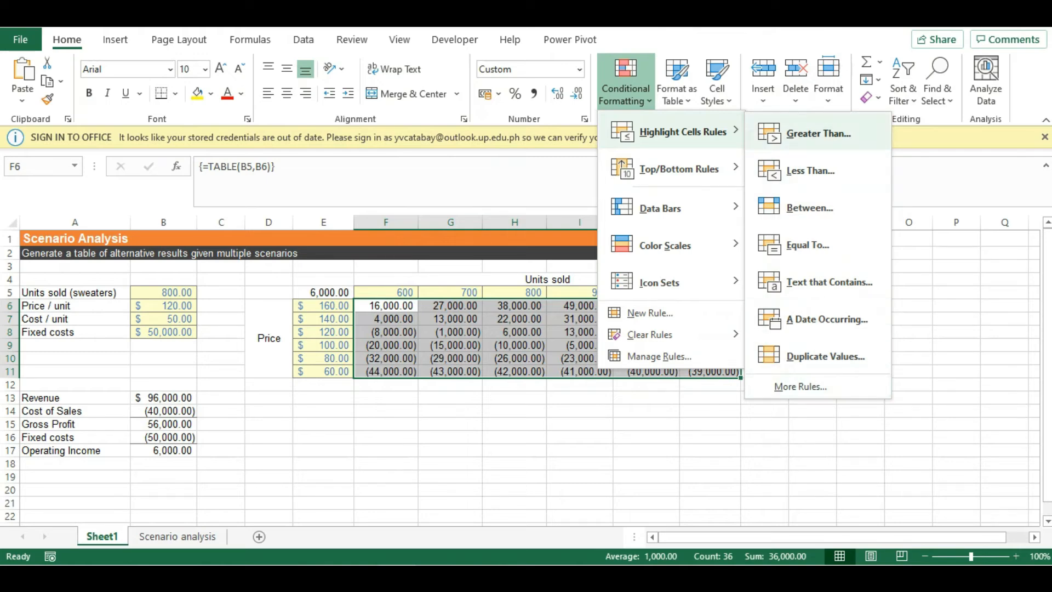
left_click(818, 133)
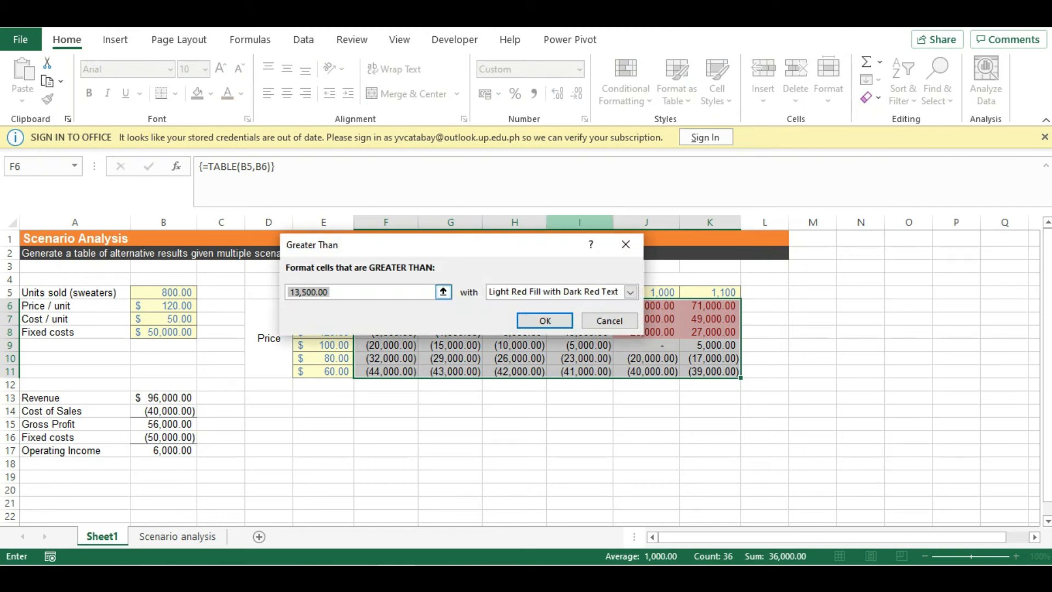
type("0")
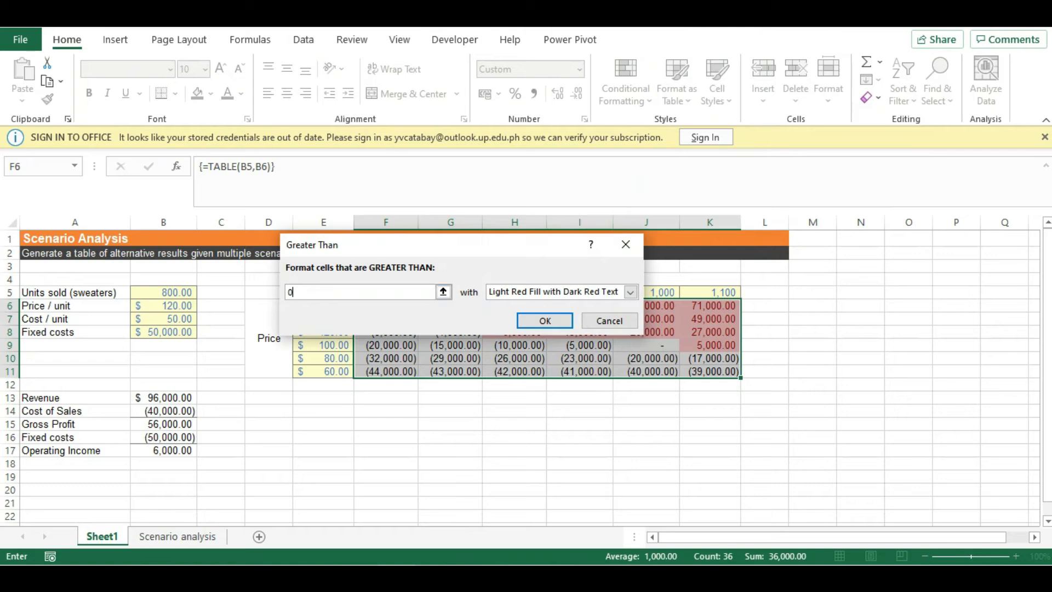
left_click(631, 292)
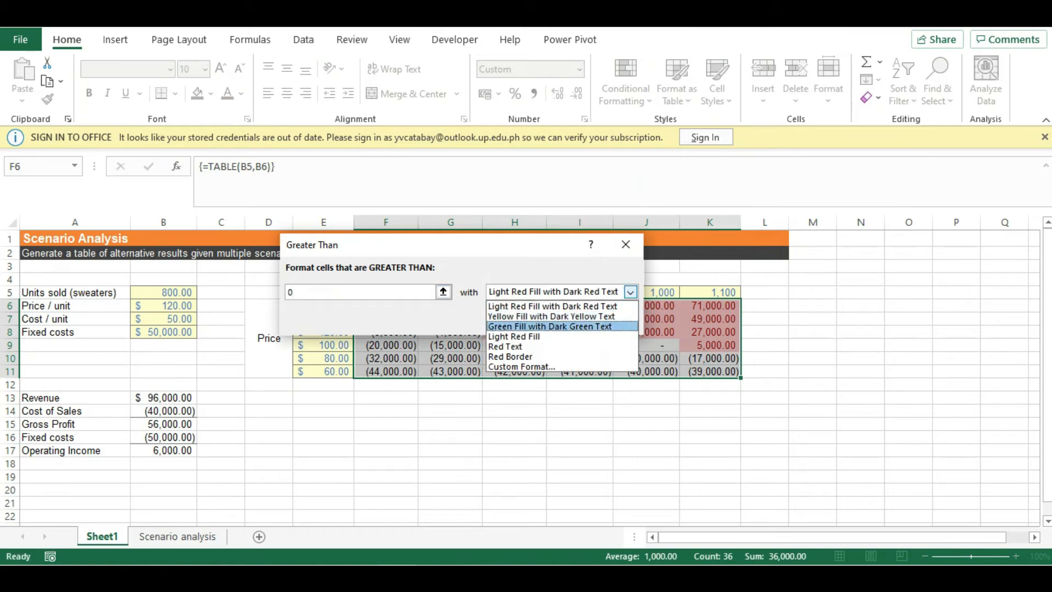
left_click(550, 326)
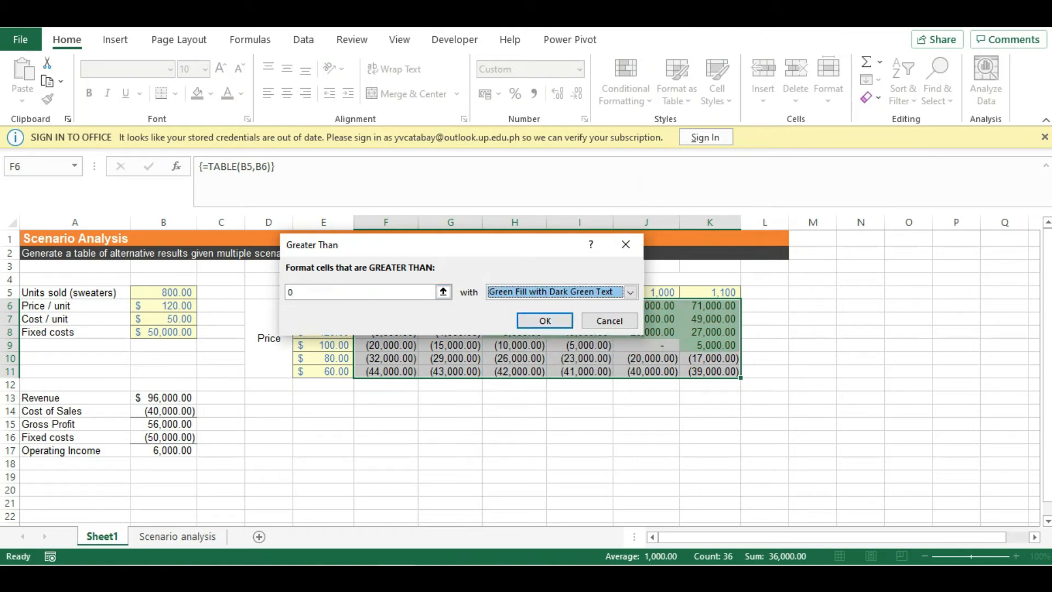
left_click(544, 321)
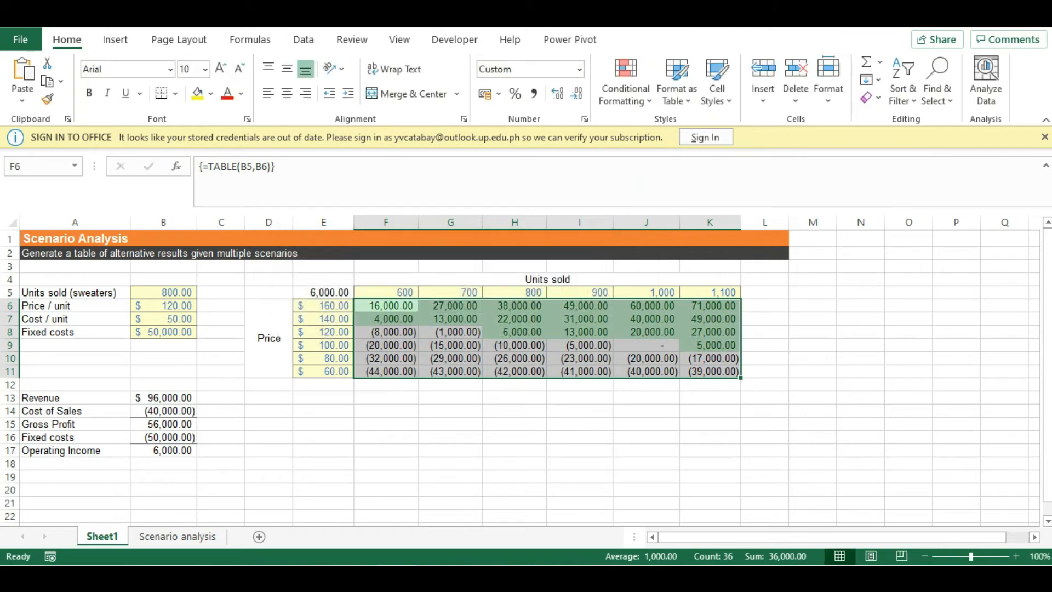
Step: Highlight table results less than 0 in the same range with Light Red Fill with Dark Red Text
left_click(626, 82)
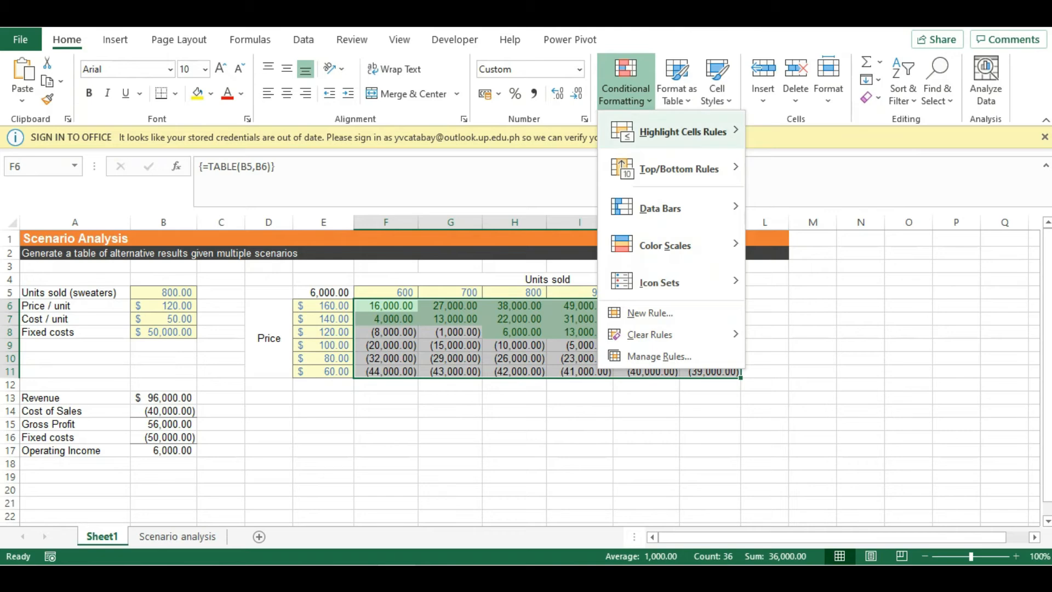
left_click(811, 170)
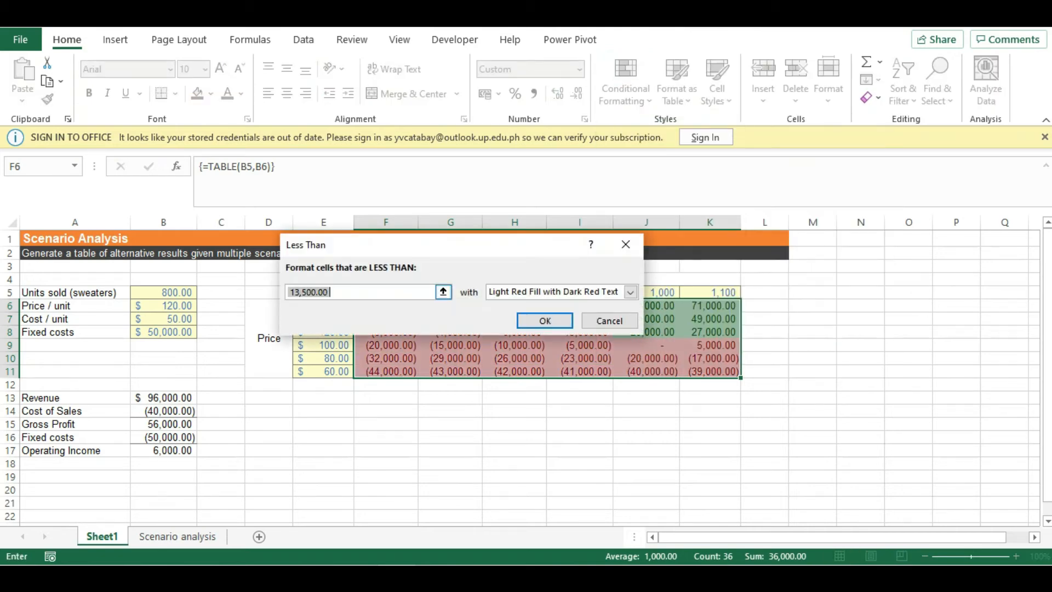
type("0")
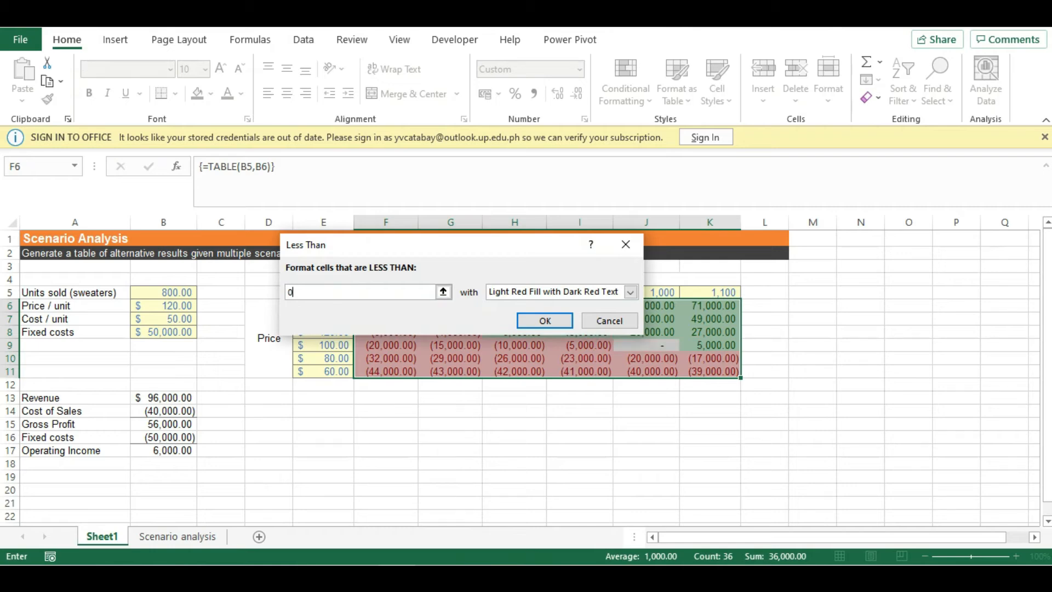
left_click(545, 321)
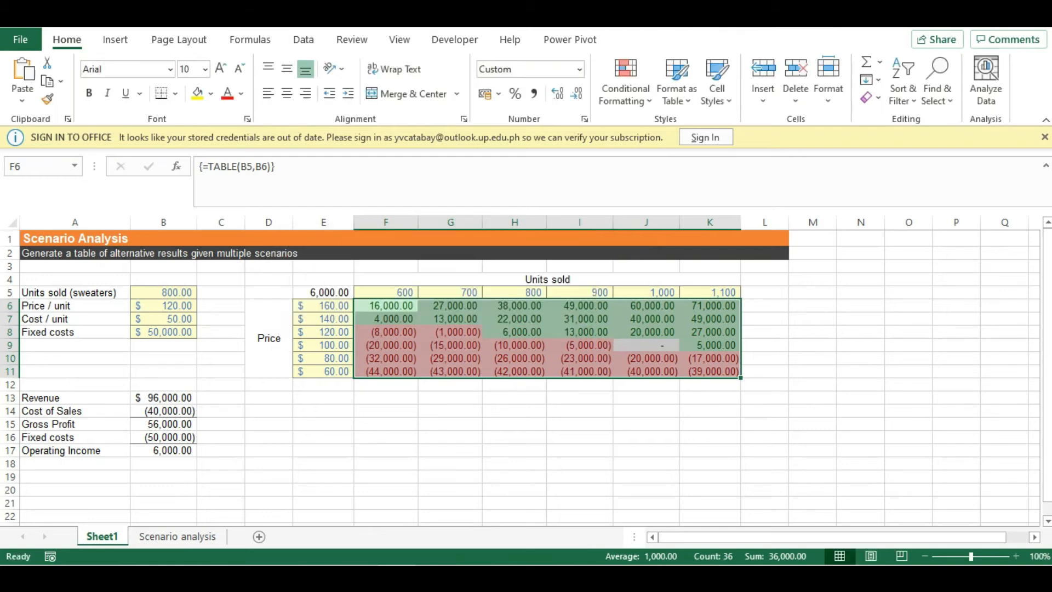
left_click(450, 424)
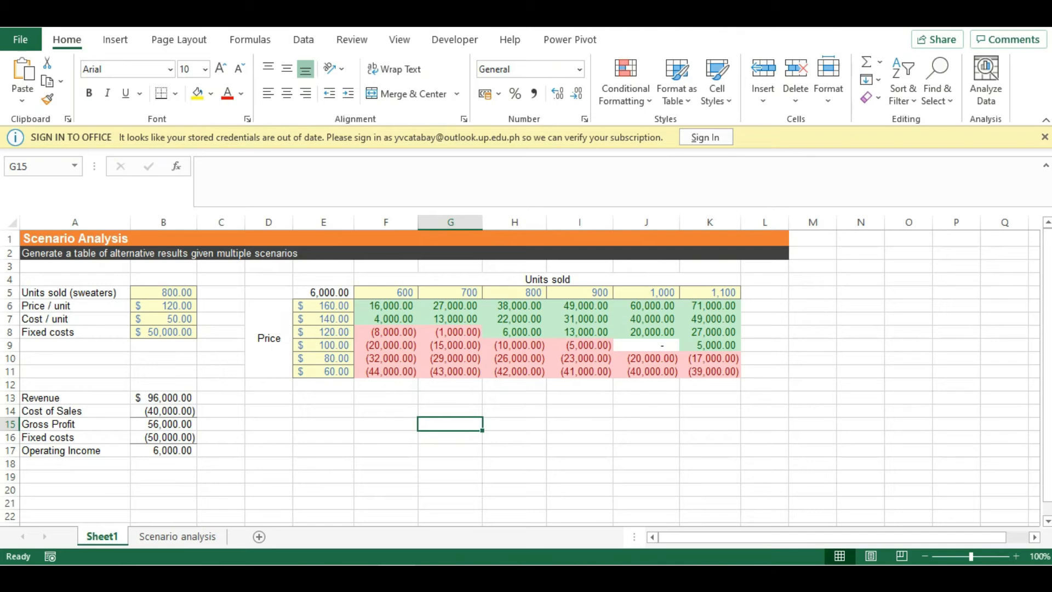
Step: Inspect the TABLE formula in the result cells and the units-sold header values of the finished table
key("Left")
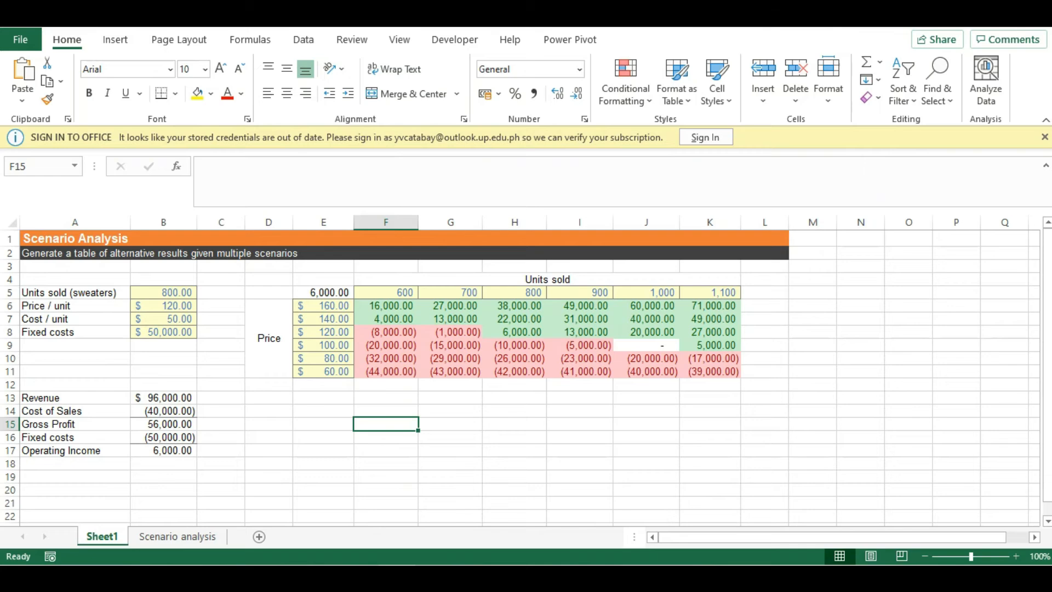
left_click(710, 306)
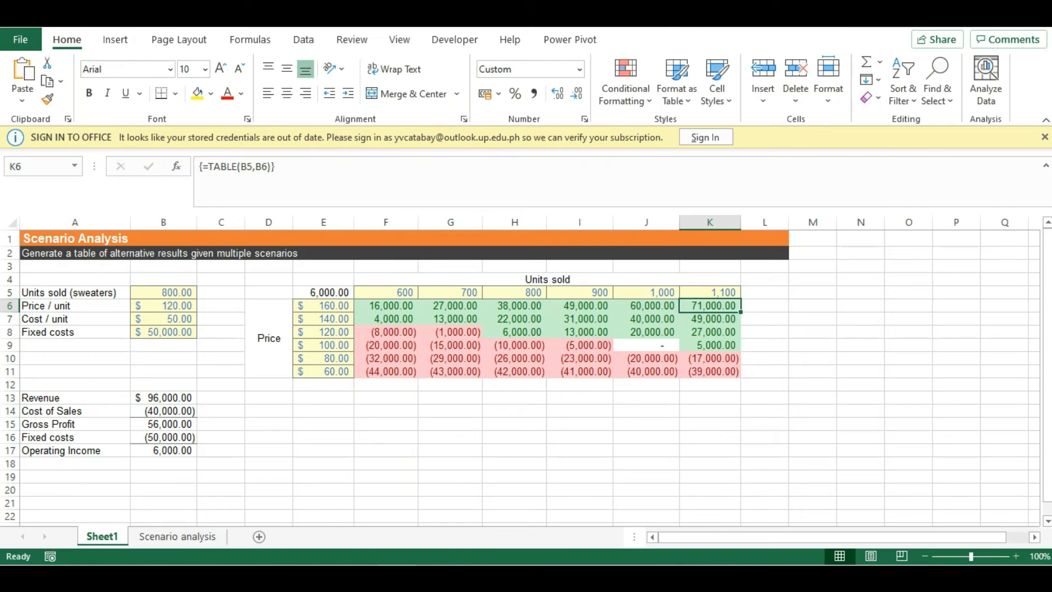
left_click(710, 293)
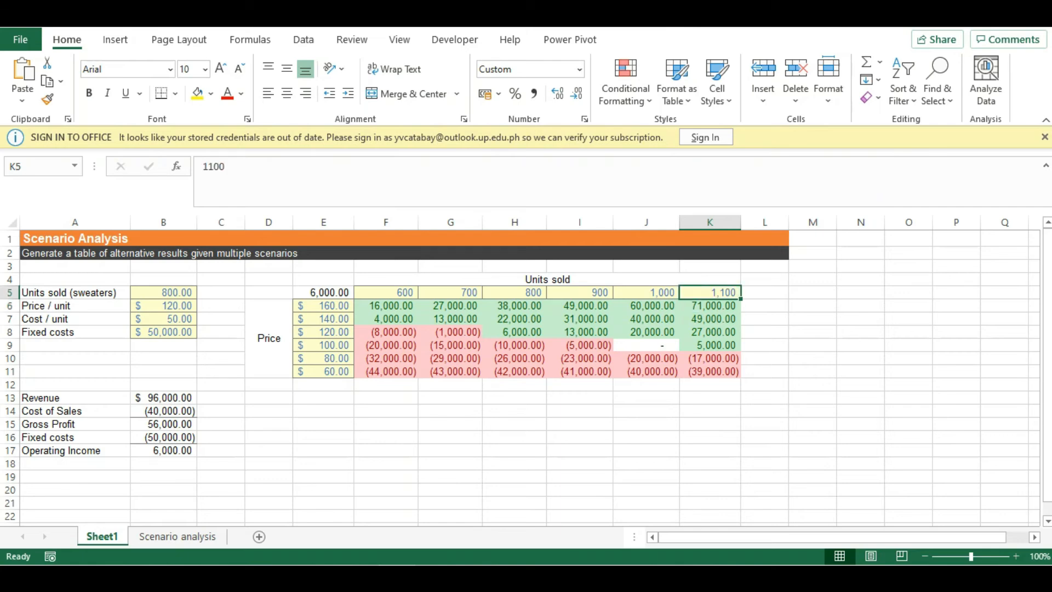
left_click(709, 306)
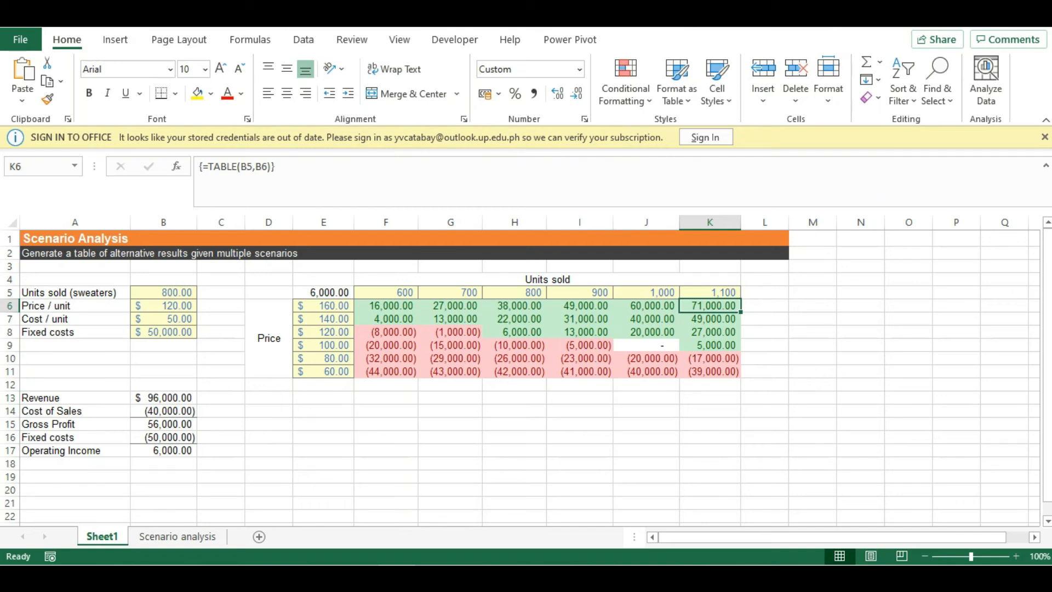
left_click(324, 398)
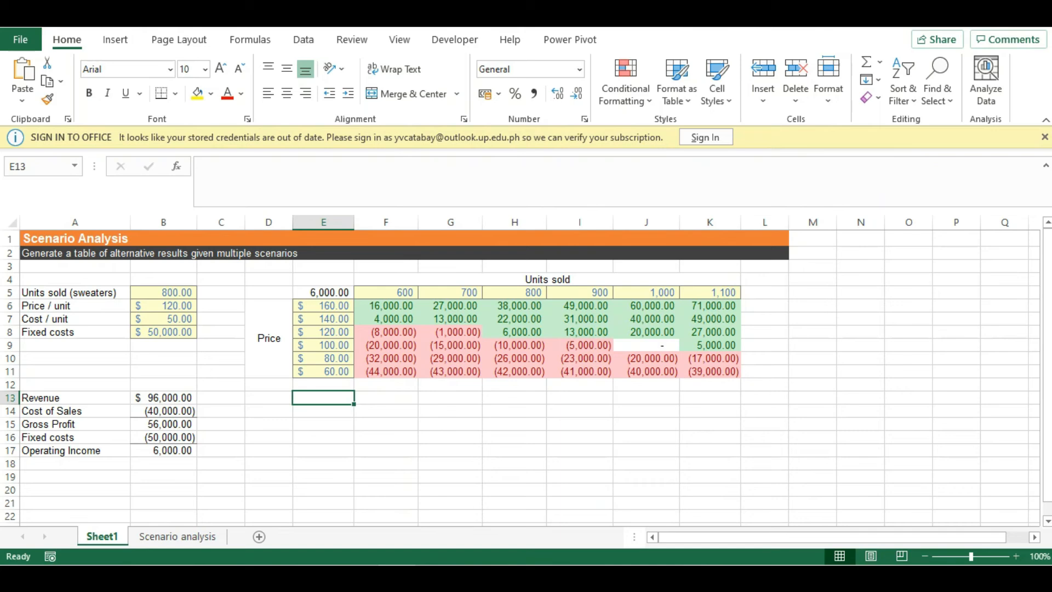
left_click(709, 292)
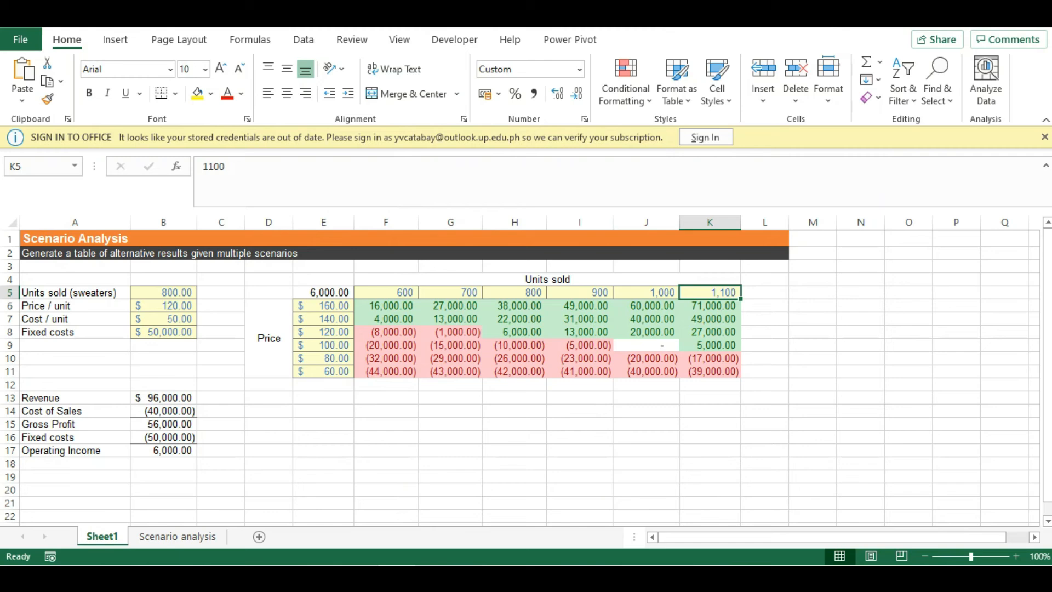
key("ctrl+Down")
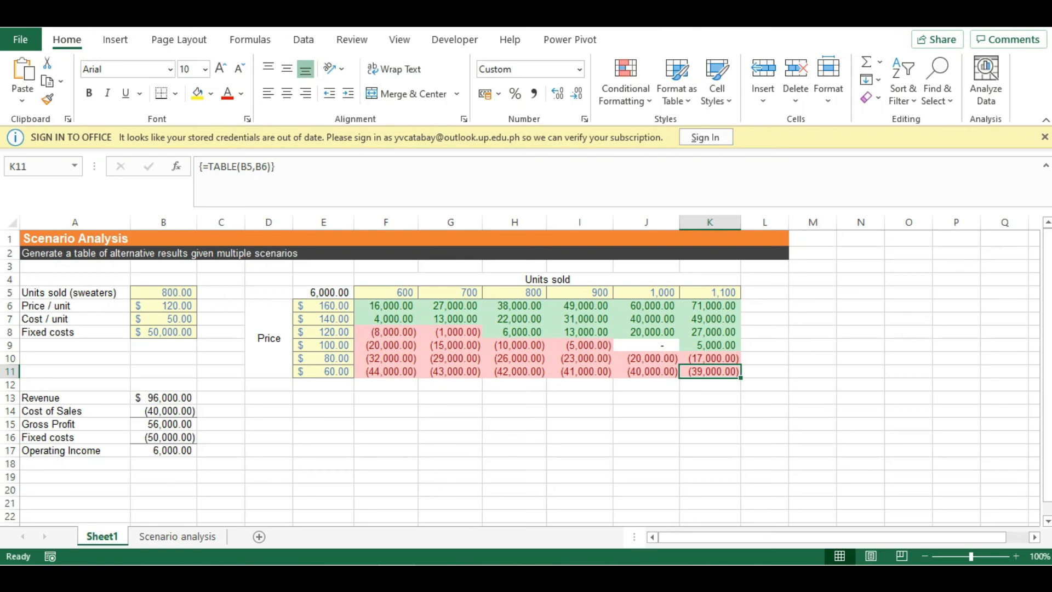
Step: Step through the price column, units headers and corresponding operating income results of the data table
left_click(386, 293)
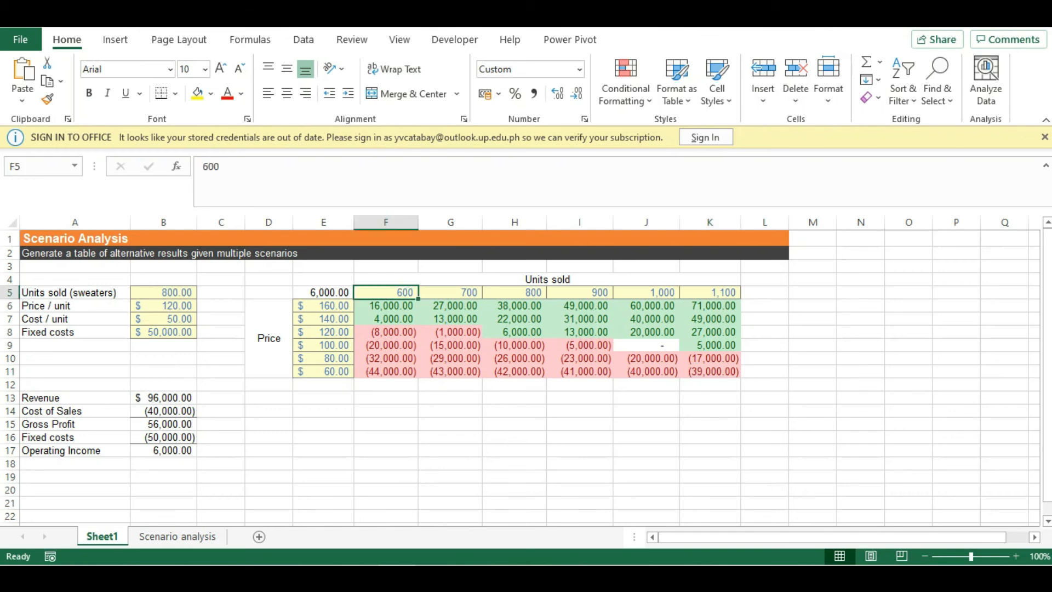
left_click(323, 306)
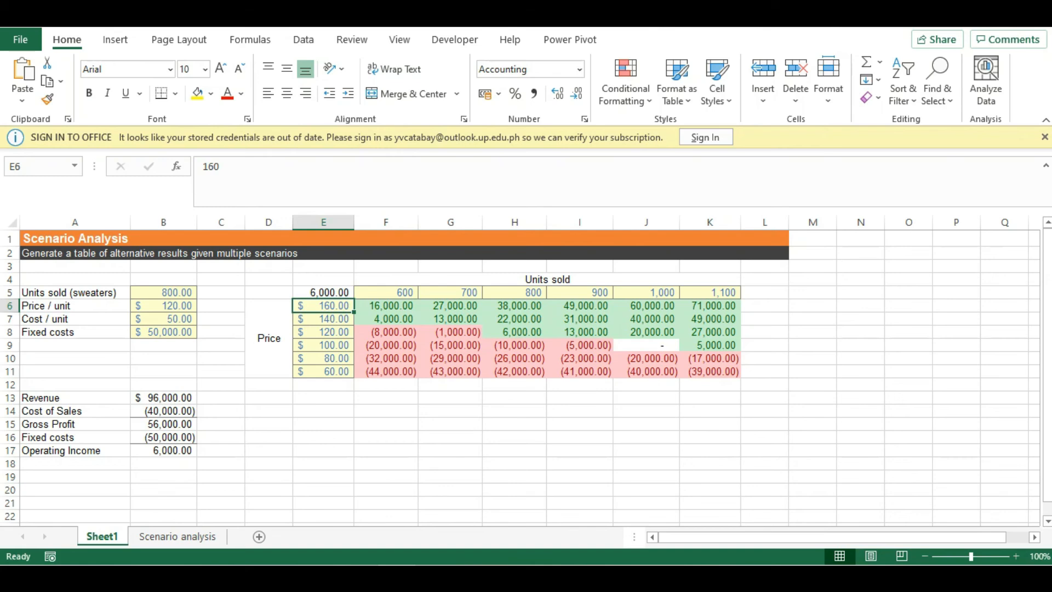
left_click(385, 306)
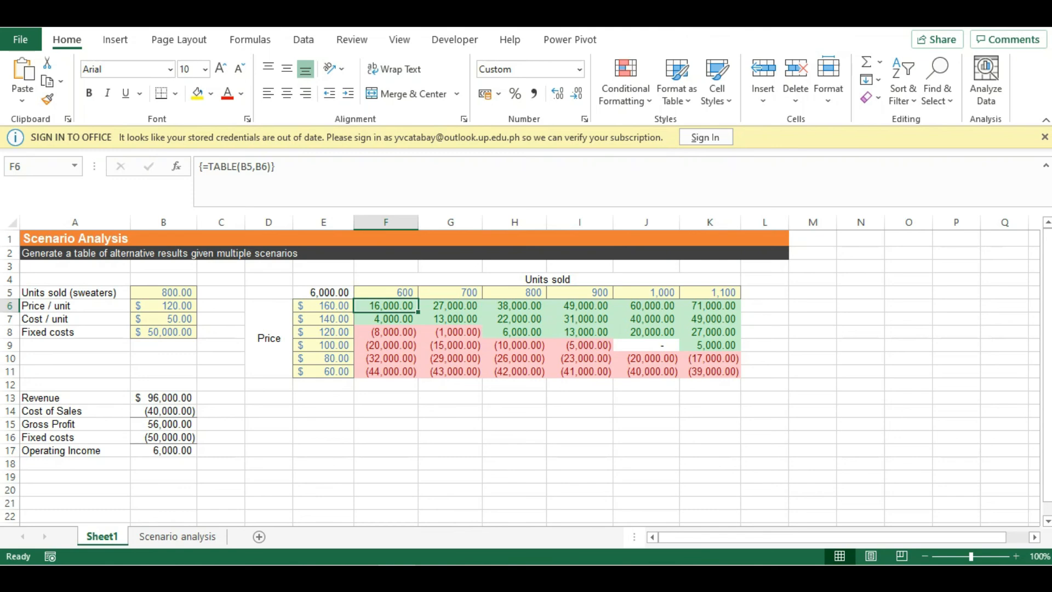
left_click(323, 306)
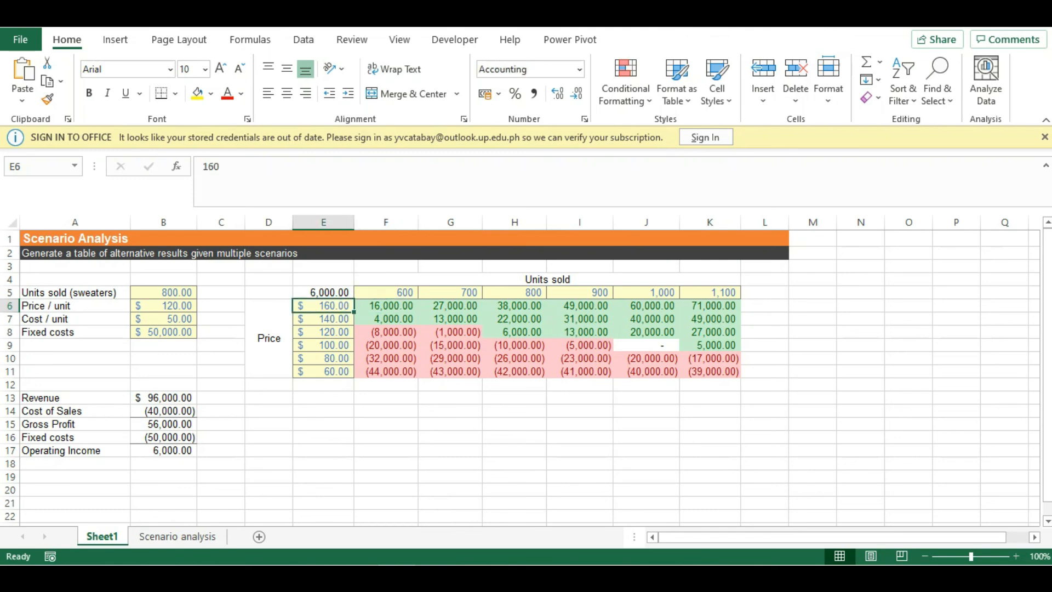
left_click(385, 306)
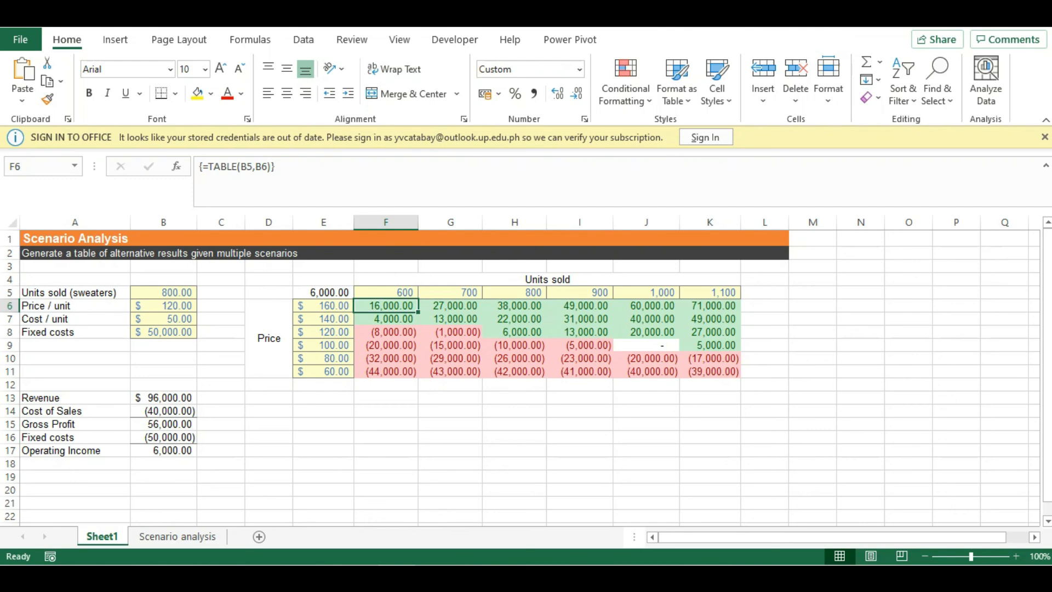
left_click(323, 371)
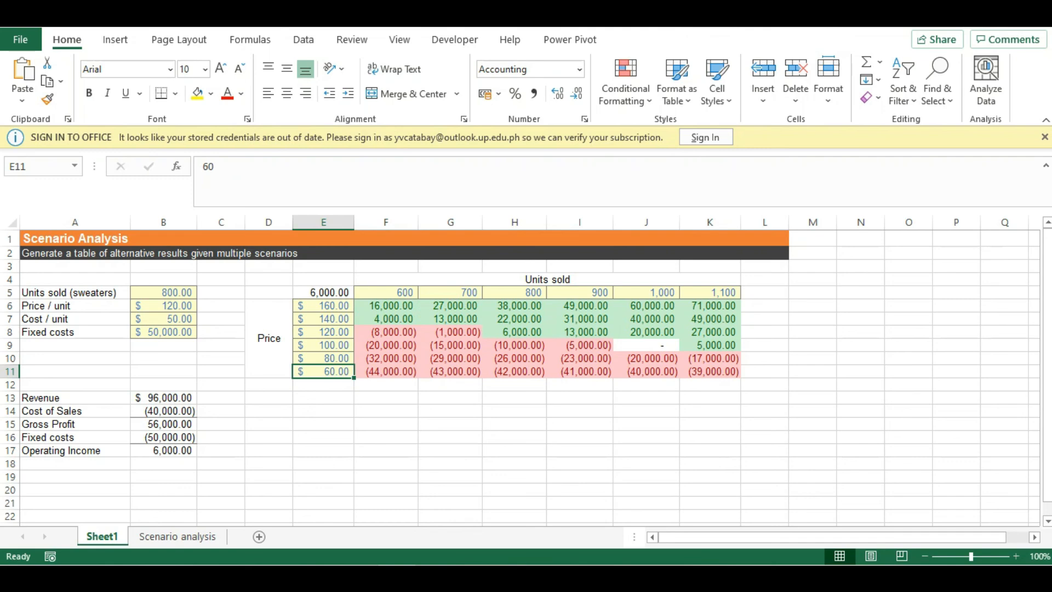
left_click(710, 293)
key("ctrl+Down")
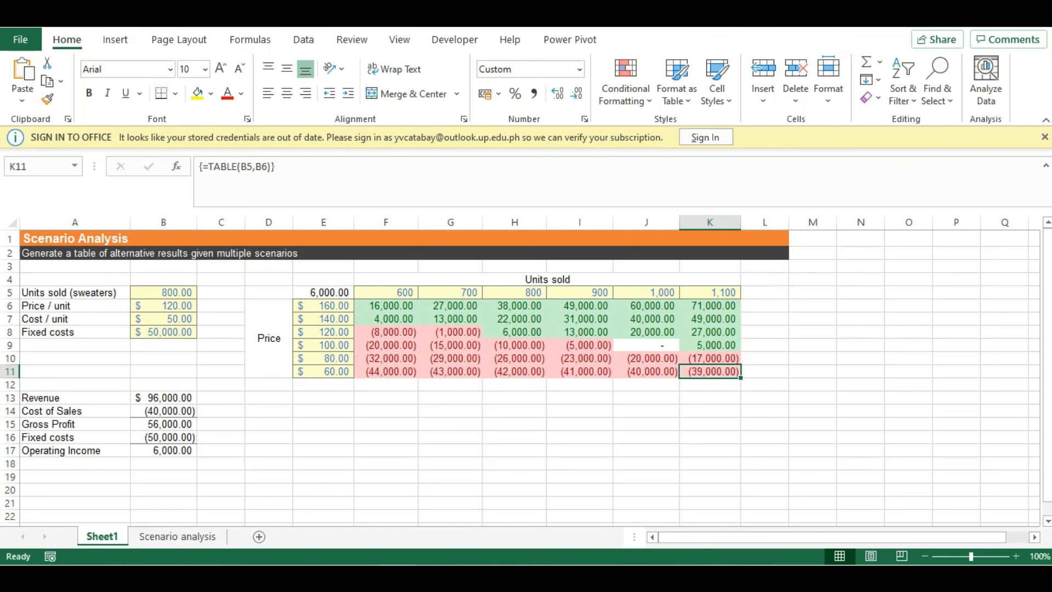
left_click(386, 425)
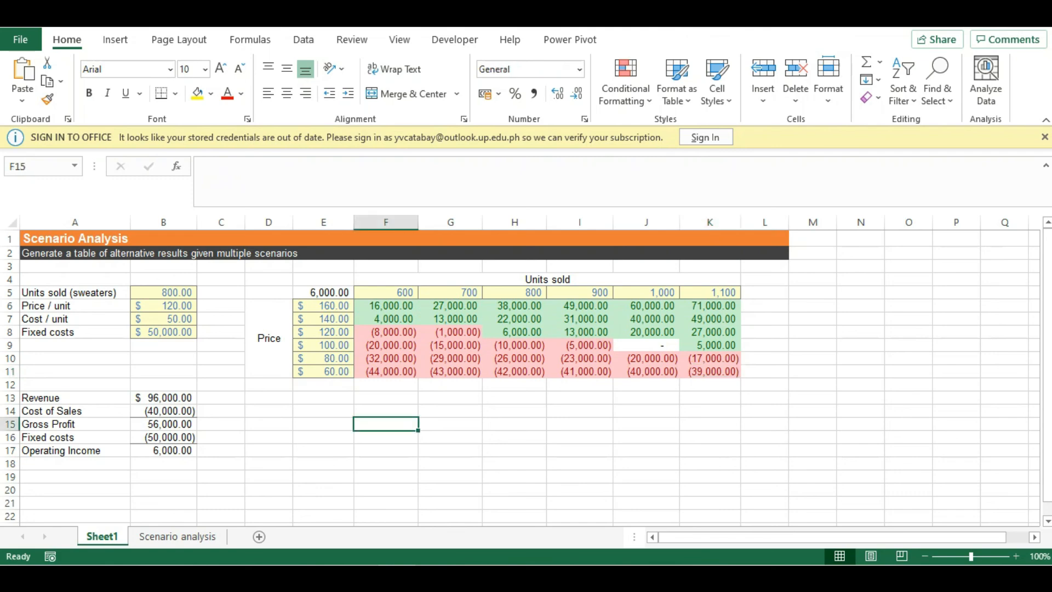
left_click(323, 411)
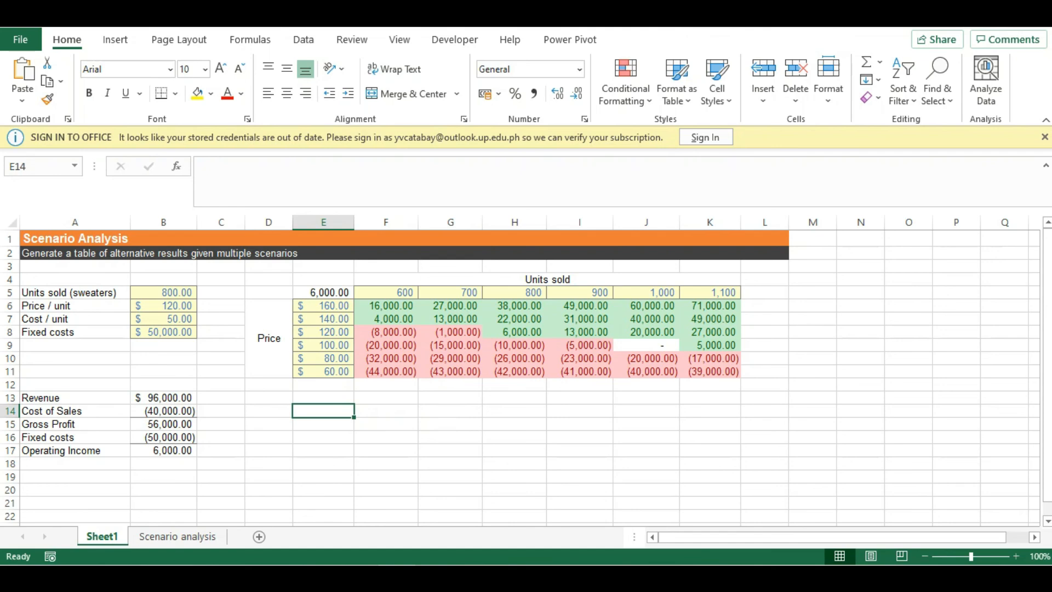
left_click(386, 503)
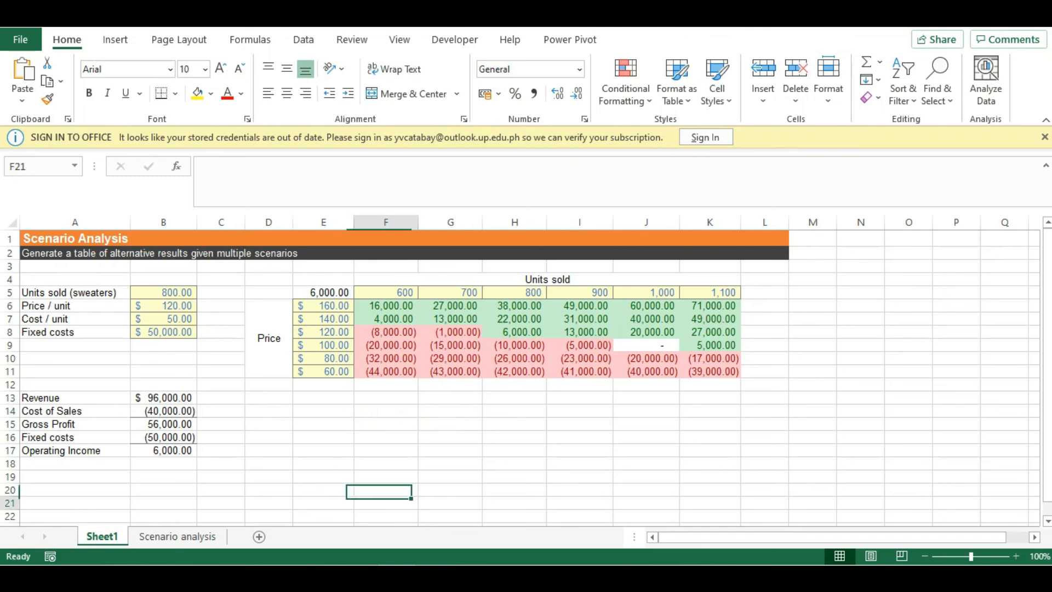